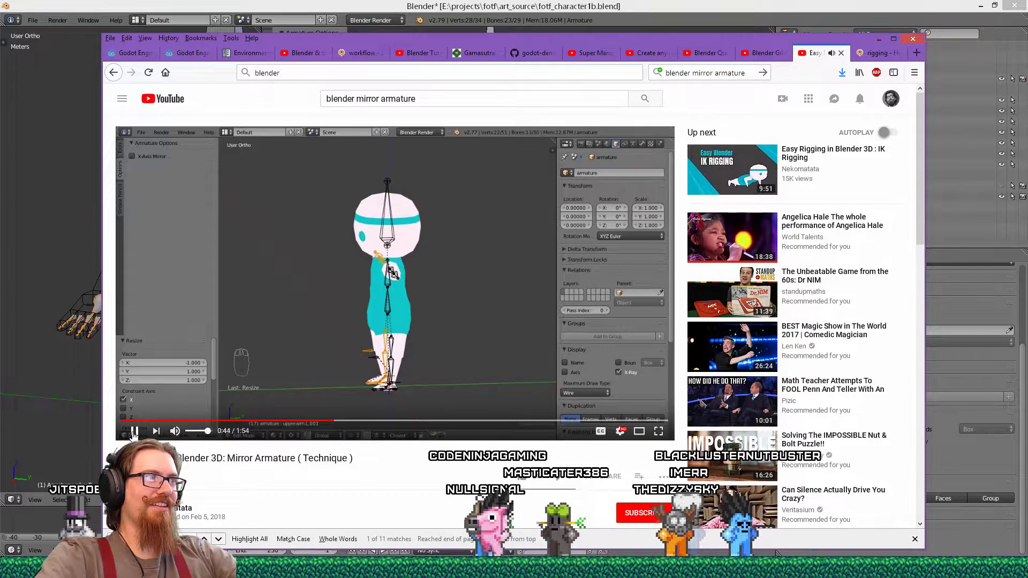
# Pause the mirror armature tutorial video and switch to Blender.
pyautogui.click(135, 431)
pyautogui.hotkey('alt', 'Tab')
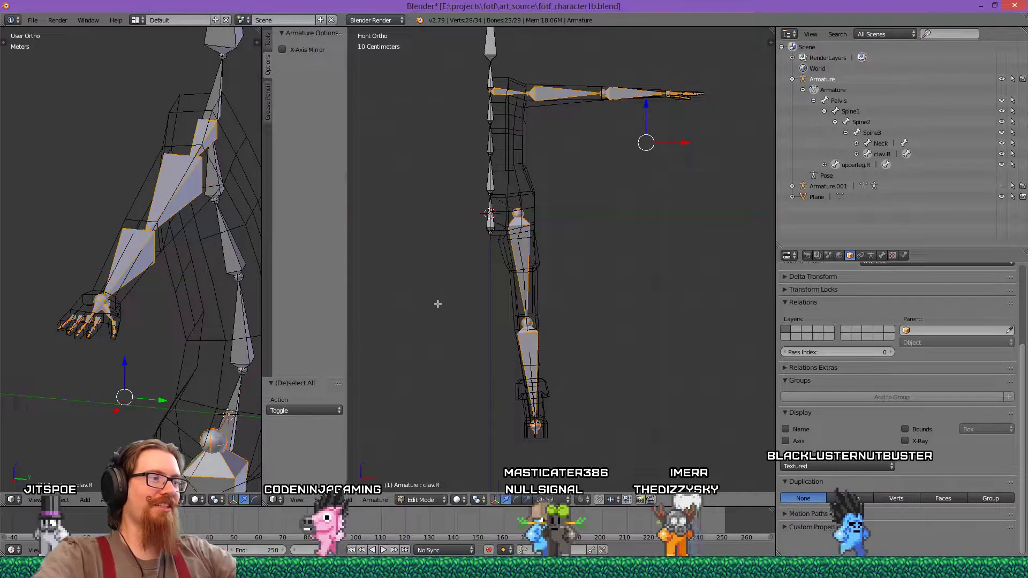
# Try to mirror the selected right arm and leg bones along the X axis.
pyautogui.hotkey('ctrl', 'm')
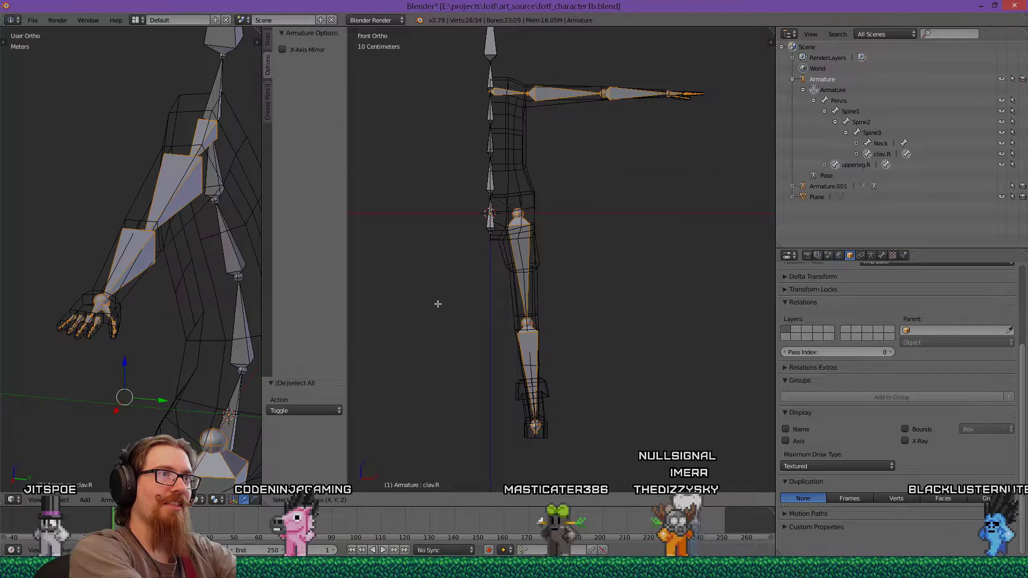
pyautogui.press('x')
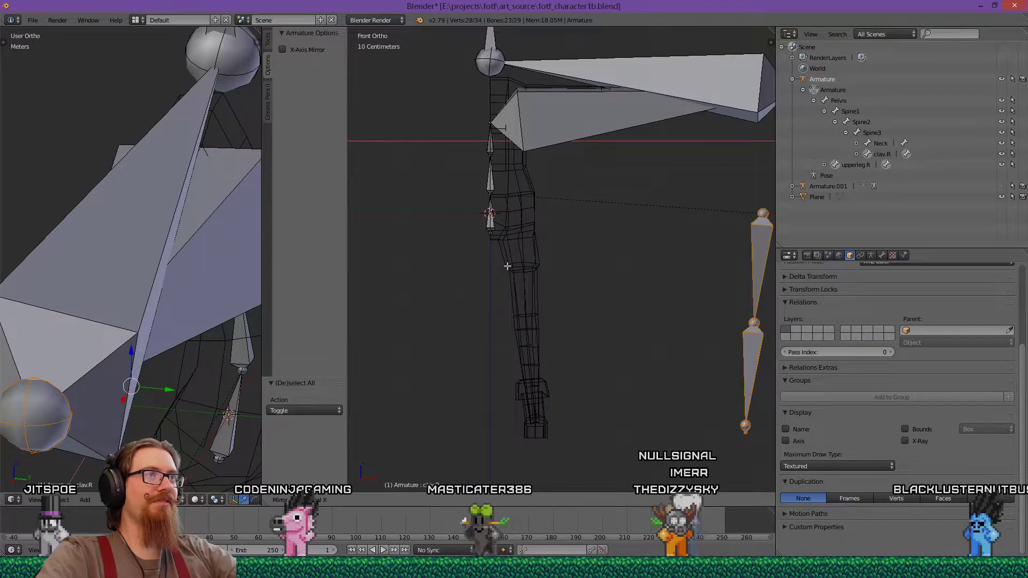
pyautogui.moveTo(521, 261); pyautogui.dragTo(387, 320, button='middle')
pyautogui.press('x')
pyautogui.press('x')
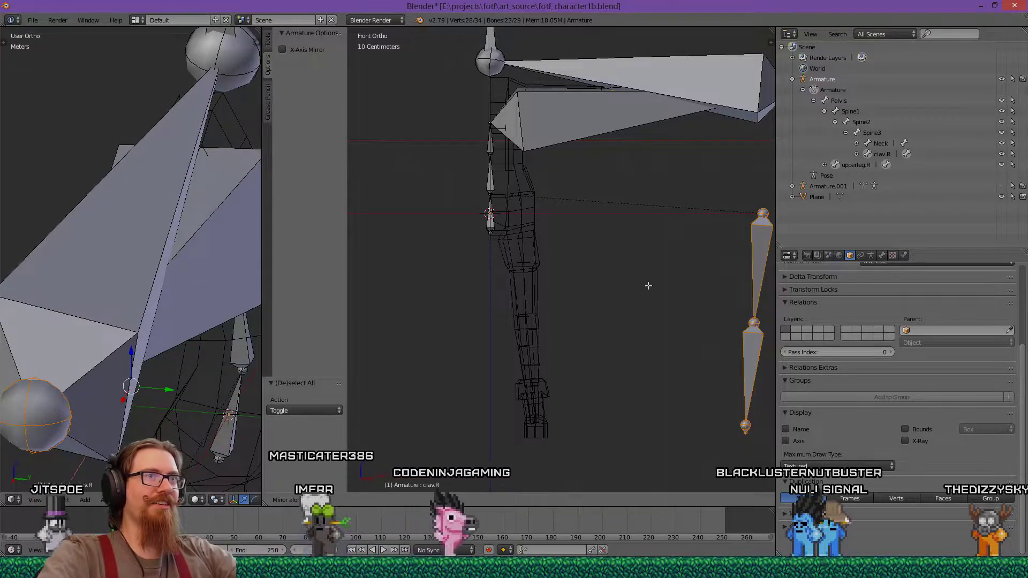
pyautogui.press('Escape')
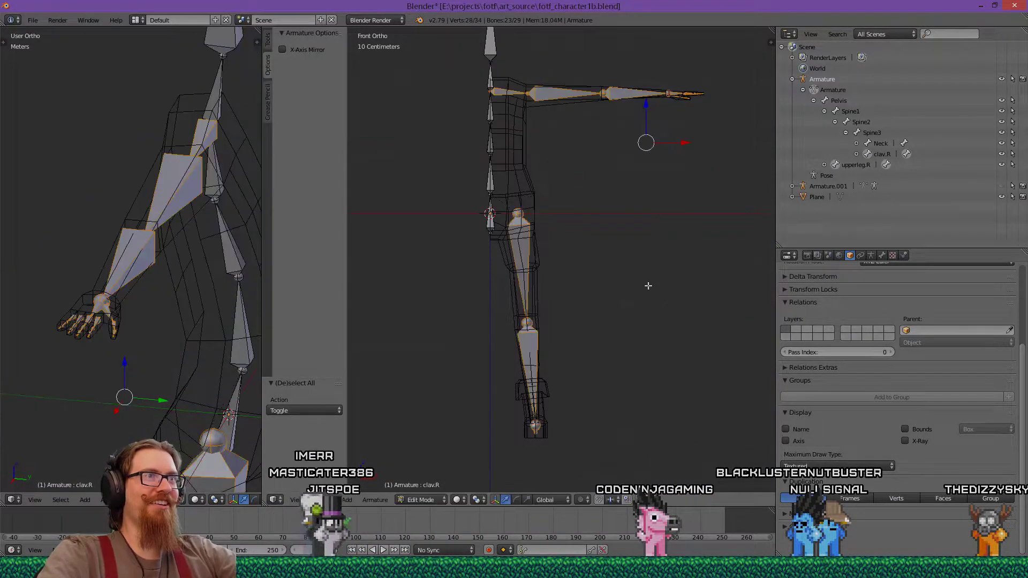
# Try to flip the selected arm and leg bones to the other side by scaling them by -1 along global X.
pyautogui.scroll(-2, 567, 281)
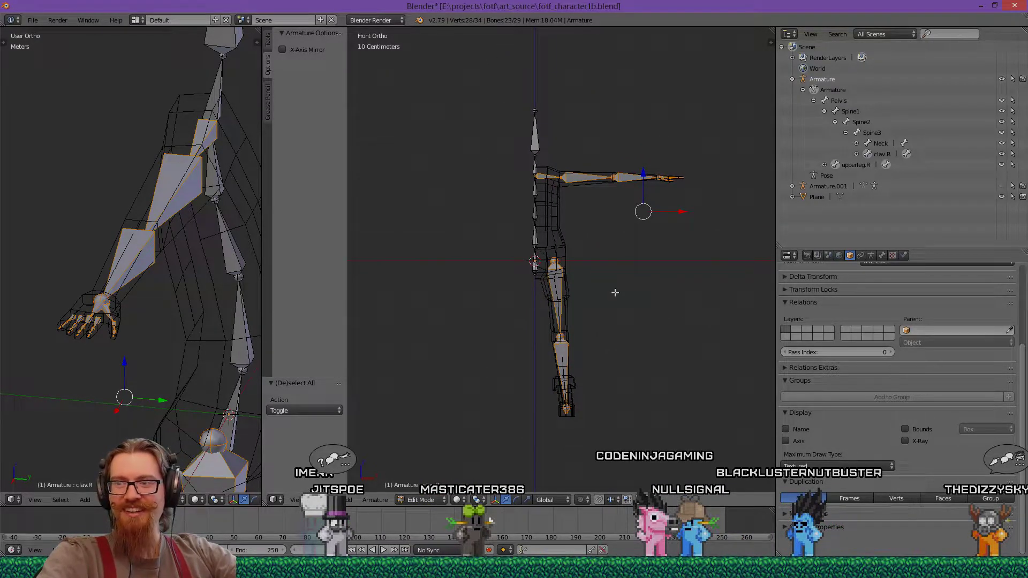
pyautogui.moveTo(610, 284)
pyautogui.keyDown('shift'); pyautogui.mouseDown(button='middle')
pyautogui.moveTo(592, 265)
pyautogui.moveTo(622, 274)
pyautogui.mouseUp(button='middle'); pyautogui.keyUp('shift')
pyautogui.hotkey('ctrl', 'm')
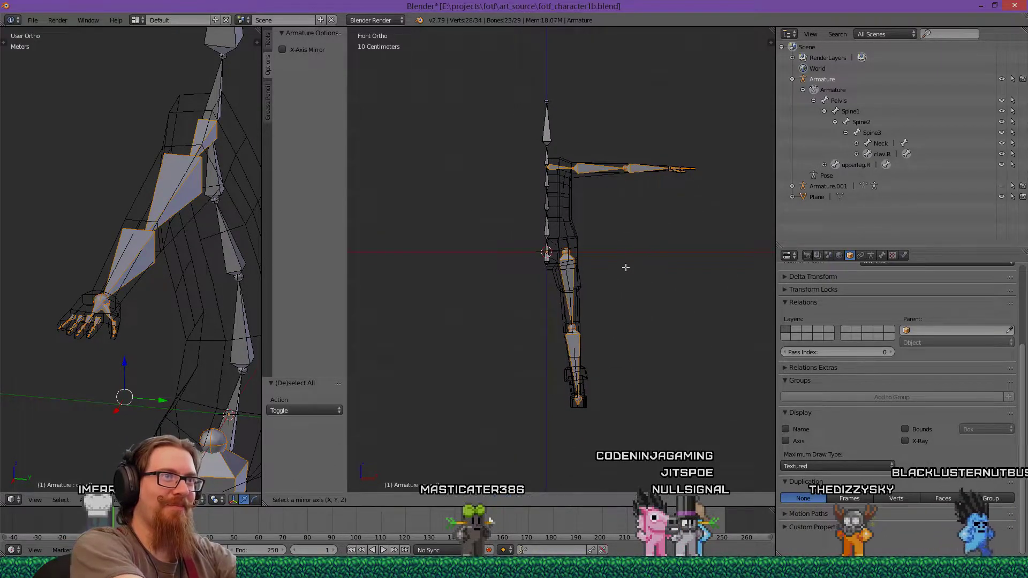
pyautogui.press('x')
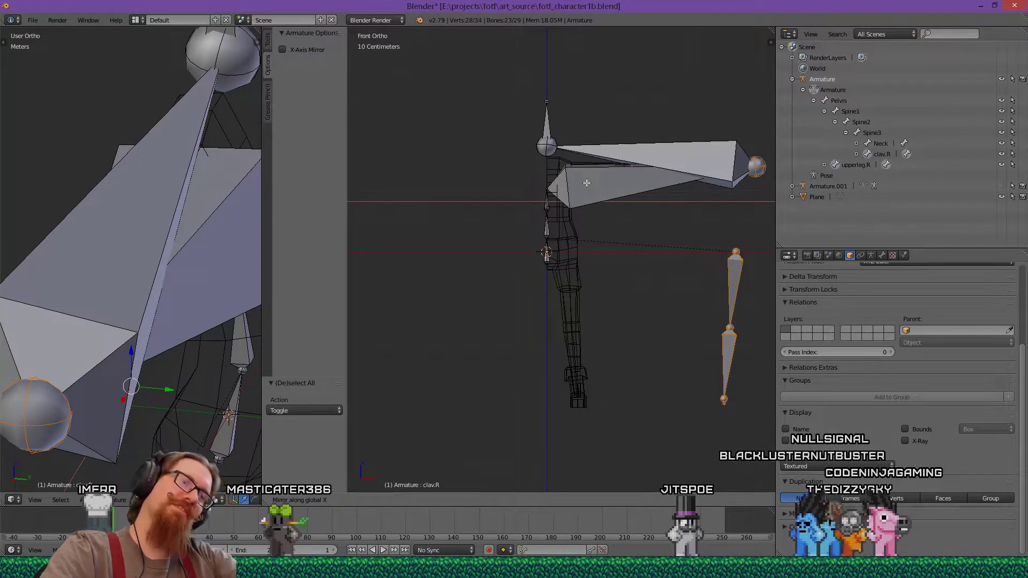
pyautogui.press('z')
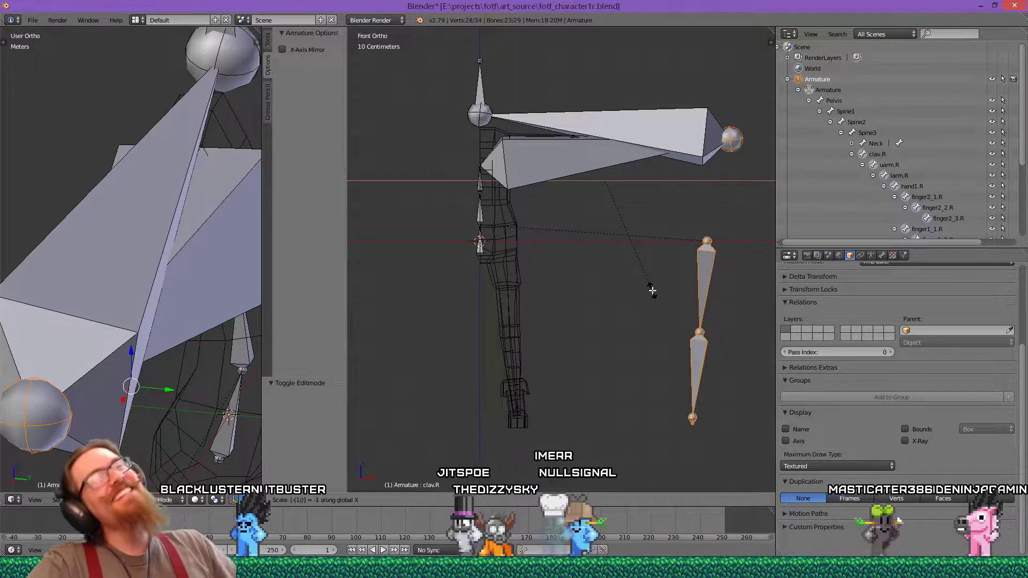
pyautogui.press('Escape')
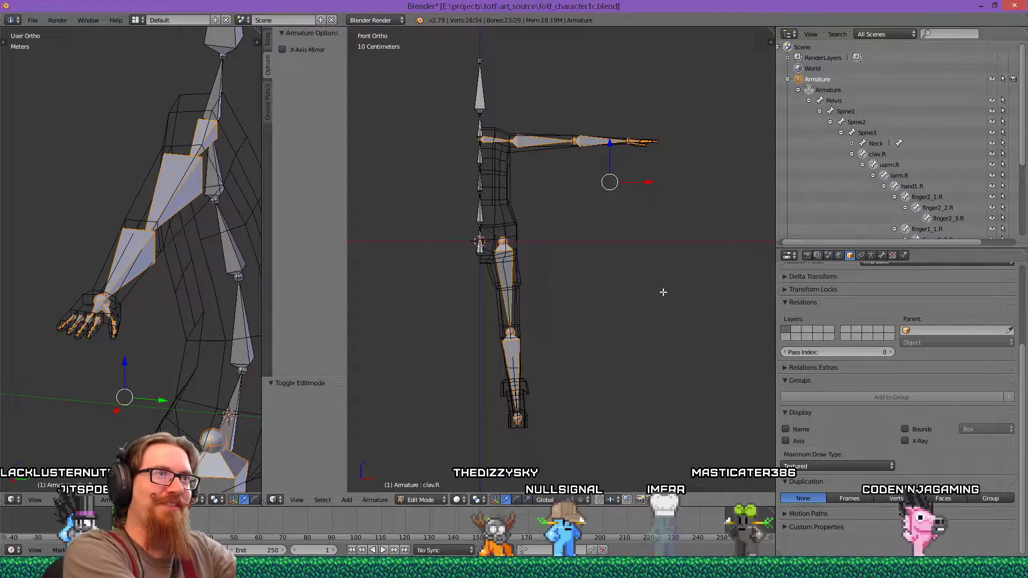
# Duplicate the selected arm and leg bones, then try scaling the copies by -1 along X and undo that scaling.
pyautogui.hotkey('shift', 'd')
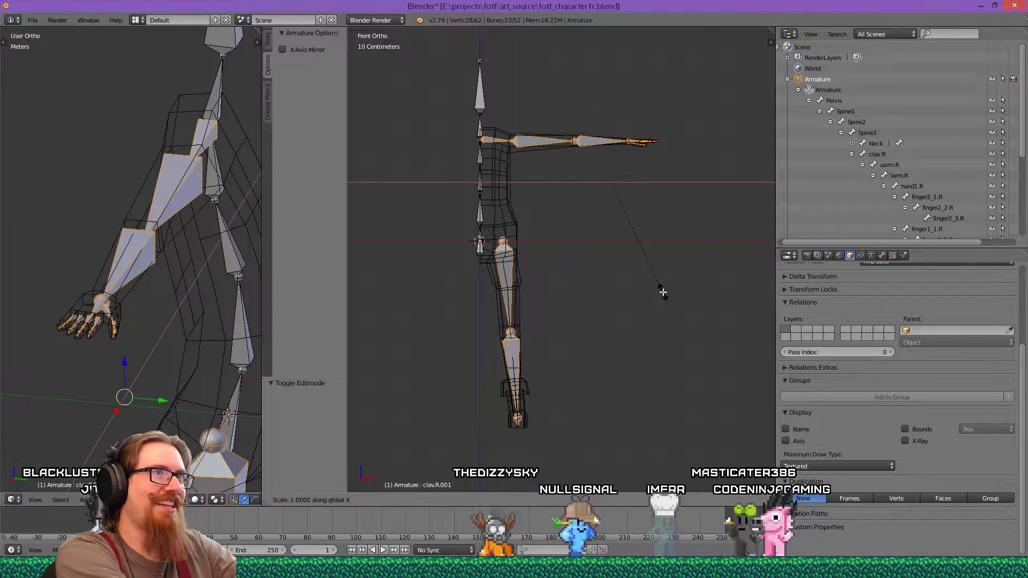
pyautogui.write('x-1')
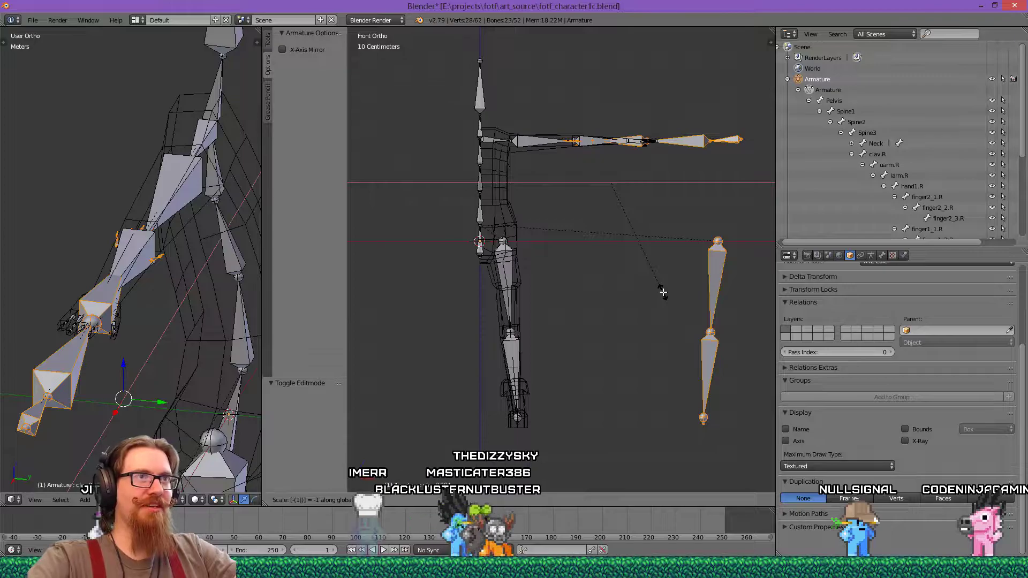
pyautogui.press('Return')
pyautogui.hotkey('ctrl', 'z')
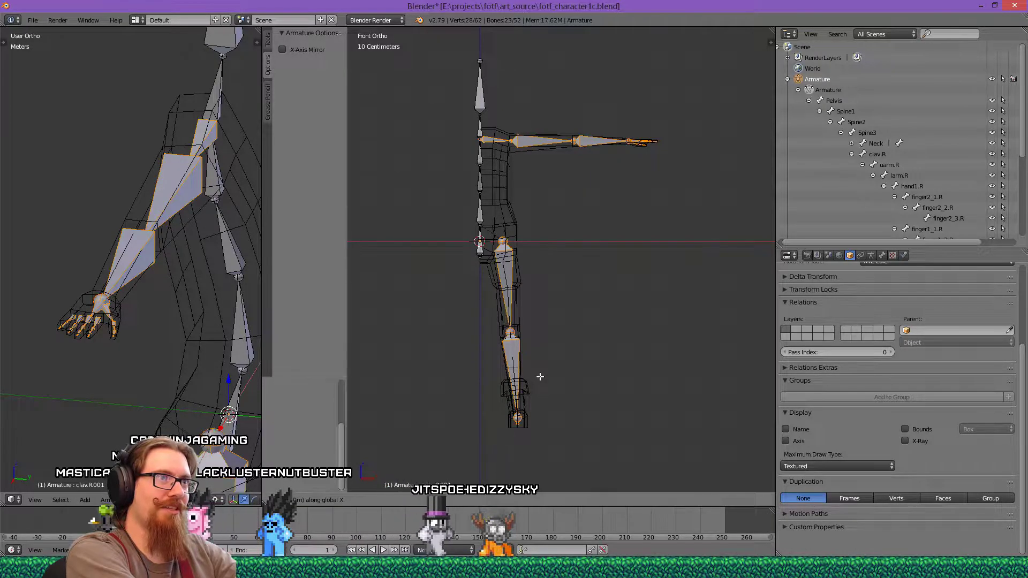
# Mirror the duplicated arm and leg bones about the 3D cursor by scaling them by -1 along global X.
pyautogui.press('x')
pyautogui.press('s')
pyautogui.press('x')
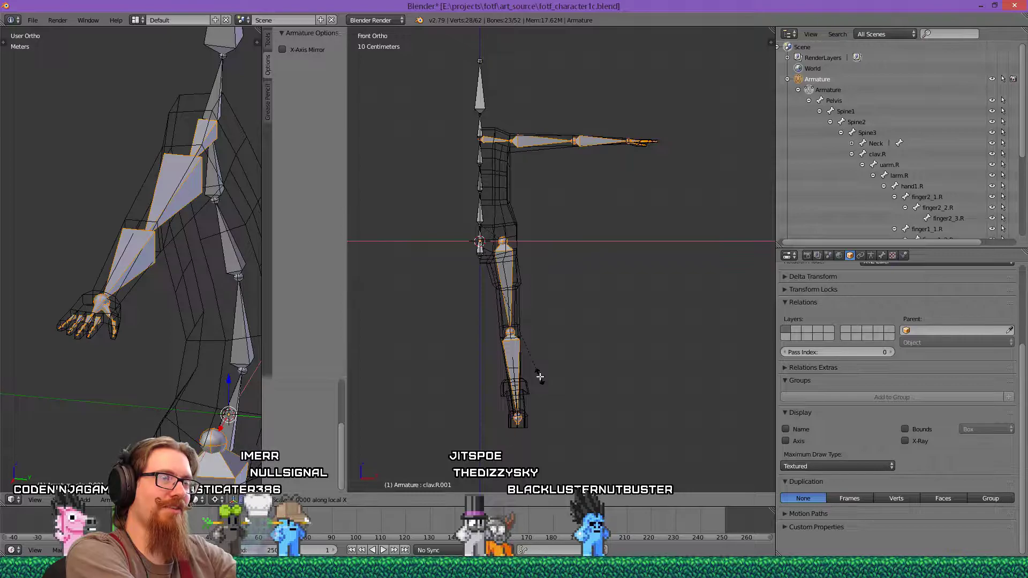
pyautogui.press('x')
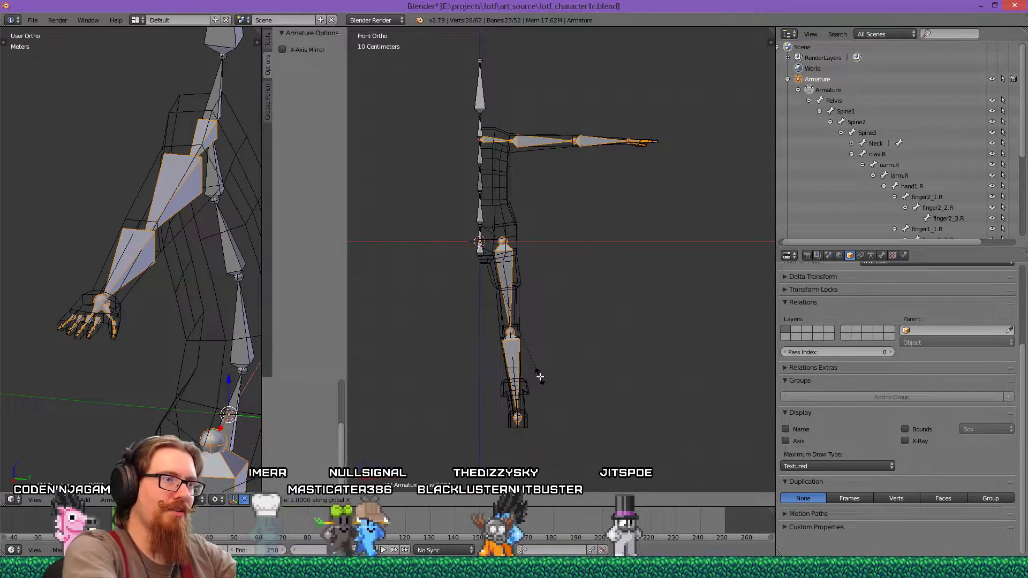
pyautogui.write('1')
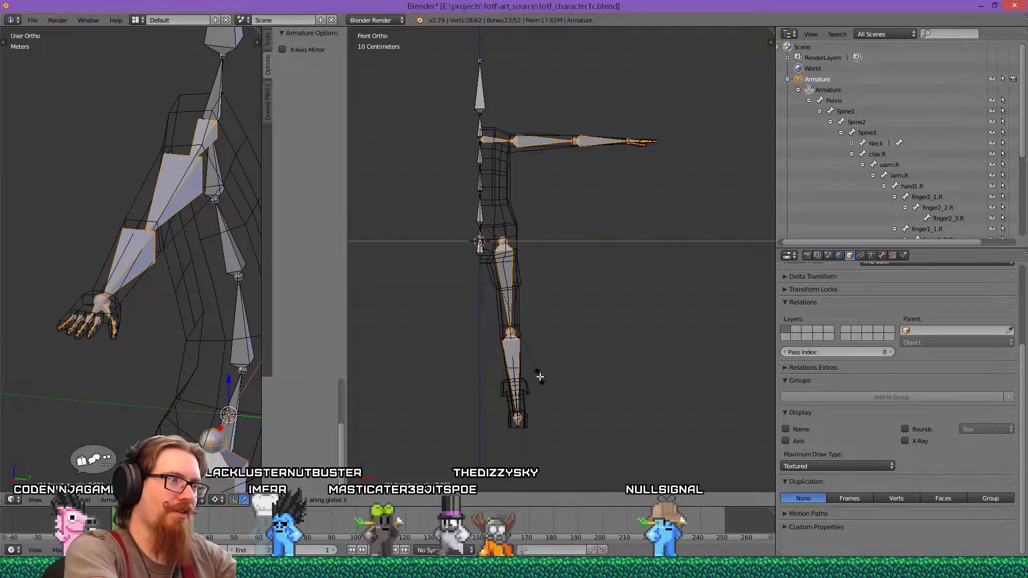
pyautogui.write('-')
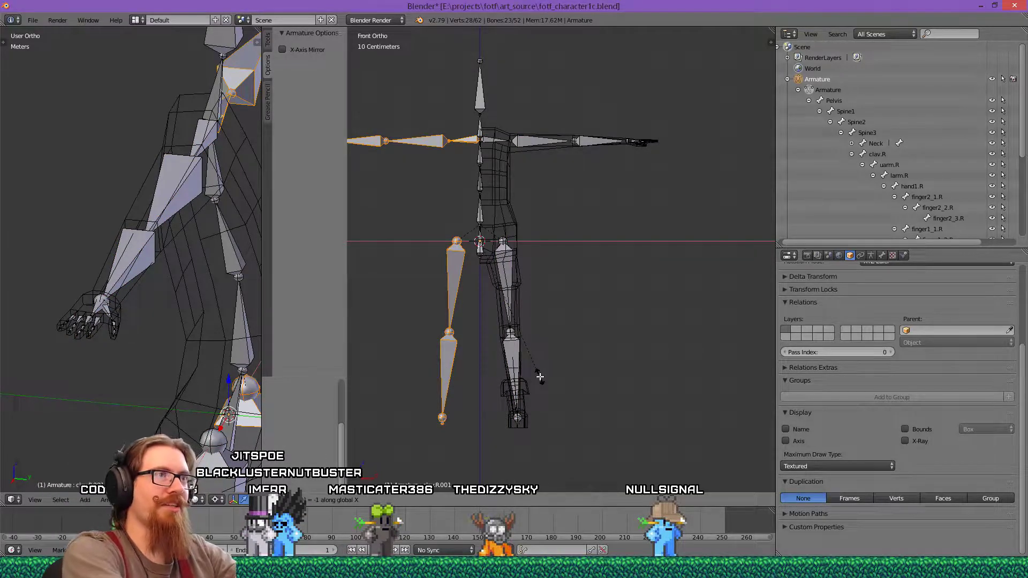
pyautogui.press('Return')
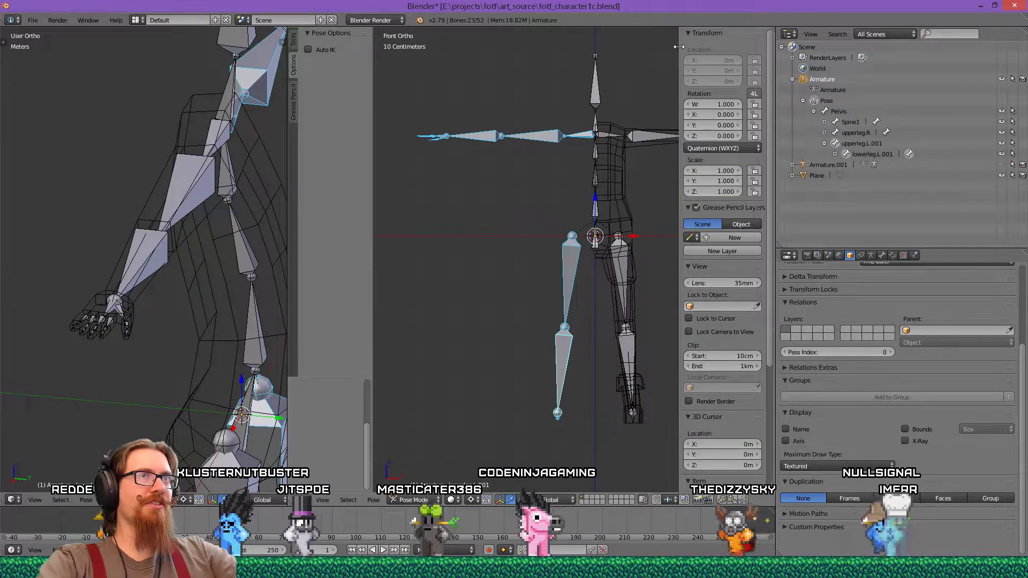
# Hide the front view's properties region and inspect the upper leg bones on both sides, including upperleg.L.001.
pyautogui.moveTo(681, 47); pyautogui.dragTo(811, 45)
pyautogui.keyDown('shift'); pyautogui.moveTo(607, 267); pyautogui.dragTo(499, 265, button='middle'); pyautogui.keyUp('shift')
pyautogui.rightClick(507, 264)
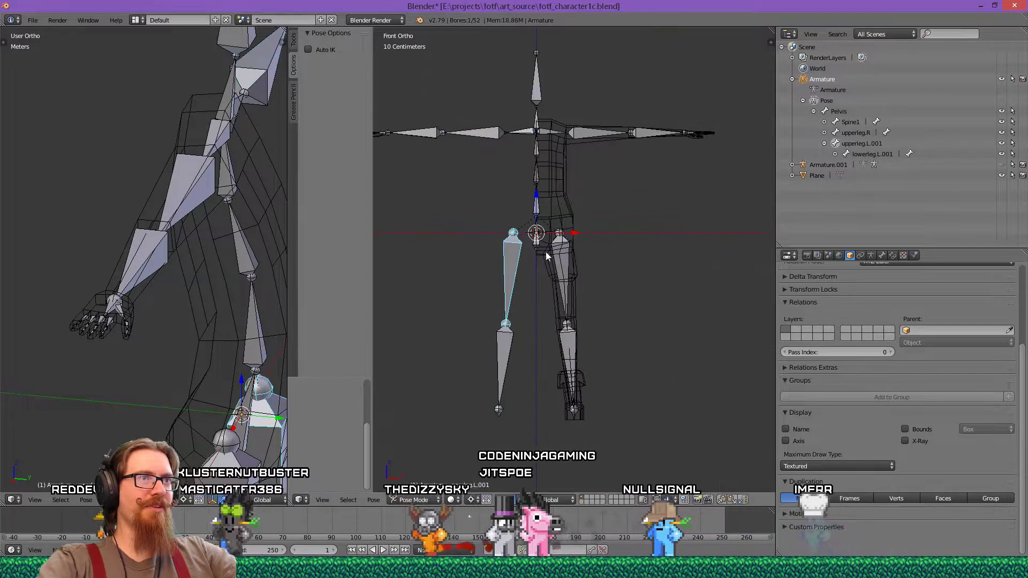
pyautogui.rightClick(543, 280)
pyautogui.press('r')
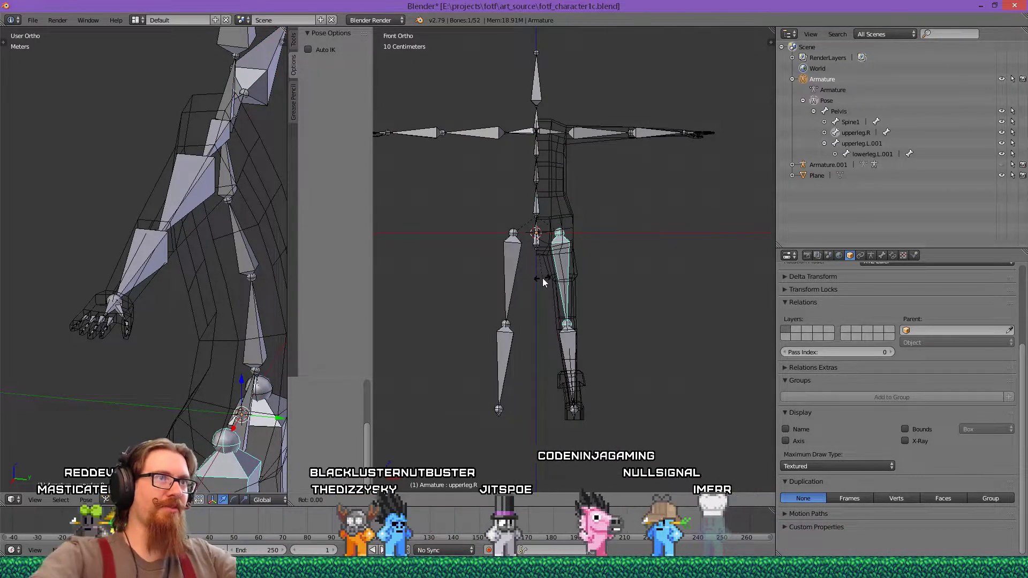
pyautogui.rightClick(571, 271)
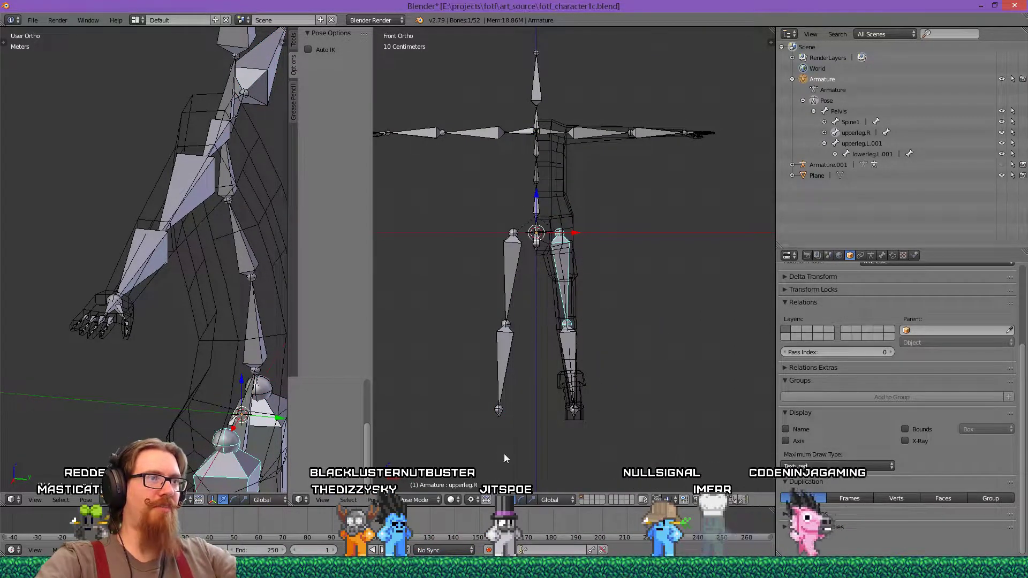
pyautogui.click(863, 143)
pyautogui.click(823, 143)
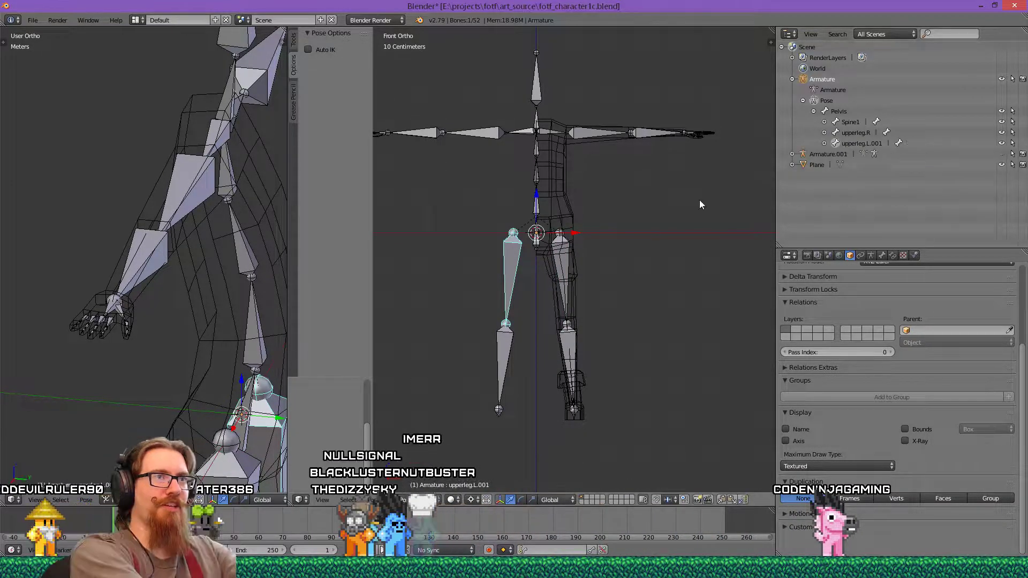
# Undo back past the bone duplication, mirroring and renaming to the original arm and leg bones in Edit Mode.
pyautogui.hotkey('ctrl', 'z')
pyautogui.hotkey('ctrl', 'z')
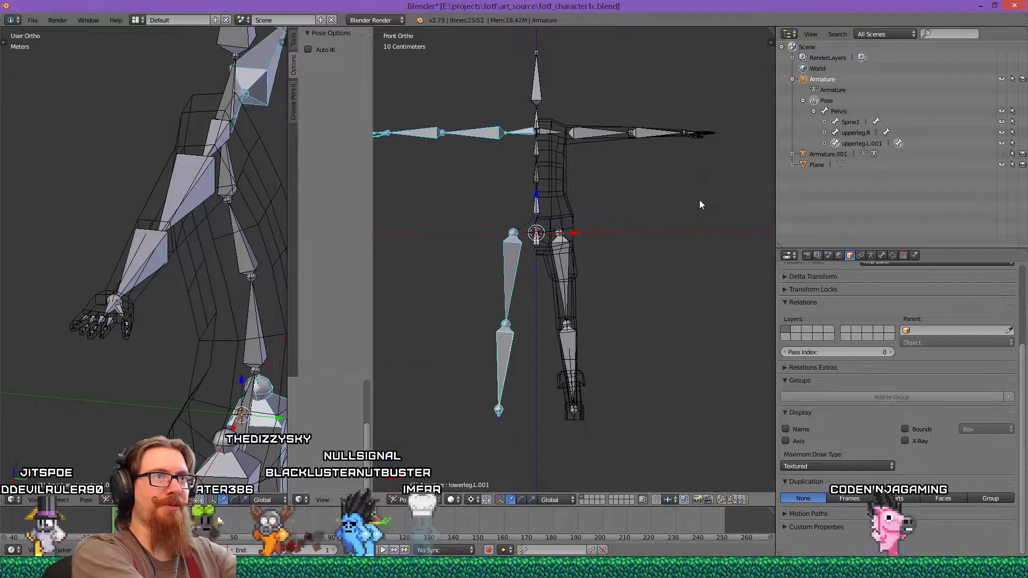
pyautogui.hotkey('ctrl', 'z')
pyautogui.hotkey('ctrl', 'z')
pyautogui.hotkey('ctrl', 'z')
pyautogui.hotkey('ctrl', 'z')
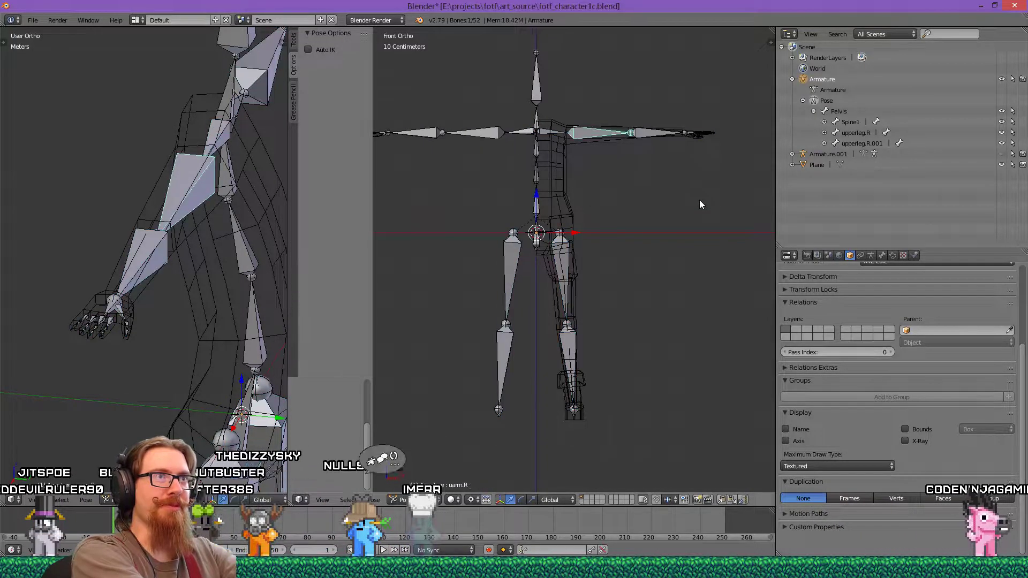
pyautogui.hotkey('ctrl', 'z')
pyautogui.hotkey('ctrl', 'z')
pyautogui.hotkey('ctrl', 'z')
pyautogui.hotkey('ctrl', 'z')
pyautogui.hotkey('ctrl', 'z')
# Try mirroring the original arm and leg bones about the 3D cursor along the X axis and the global and local Z axes.
pyautogui.scroll(1, 607, 134)
pyautogui.keyDown('shift'); pyautogui.moveTo(607, 133); pyautogui.dragTo(663, 178, button='middle'); pyautogui.keyUp('shift')
pyautogui.hotkey('ctrl', 'm')
pyautogui.press('x')
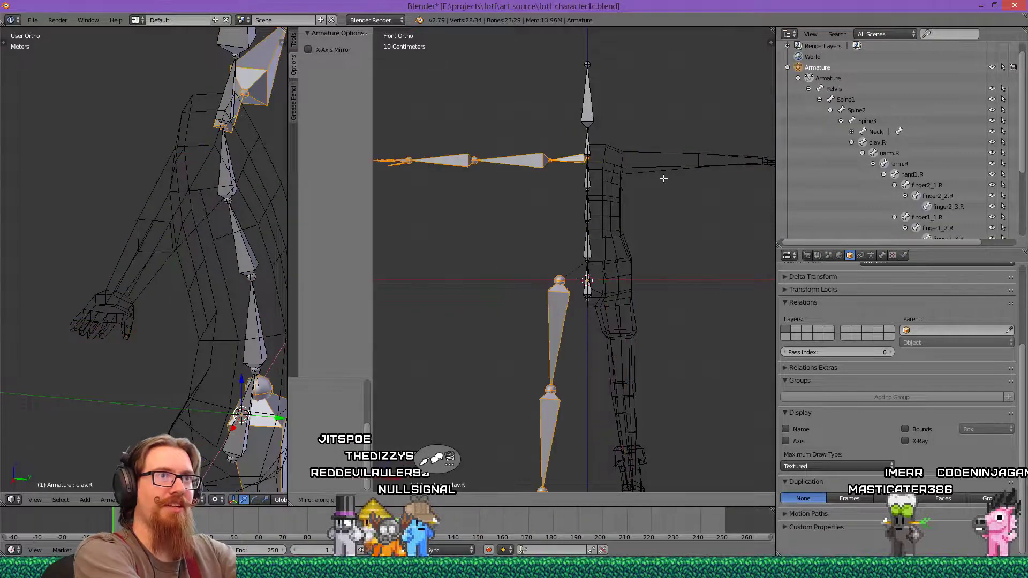
pyautogui.press('z')
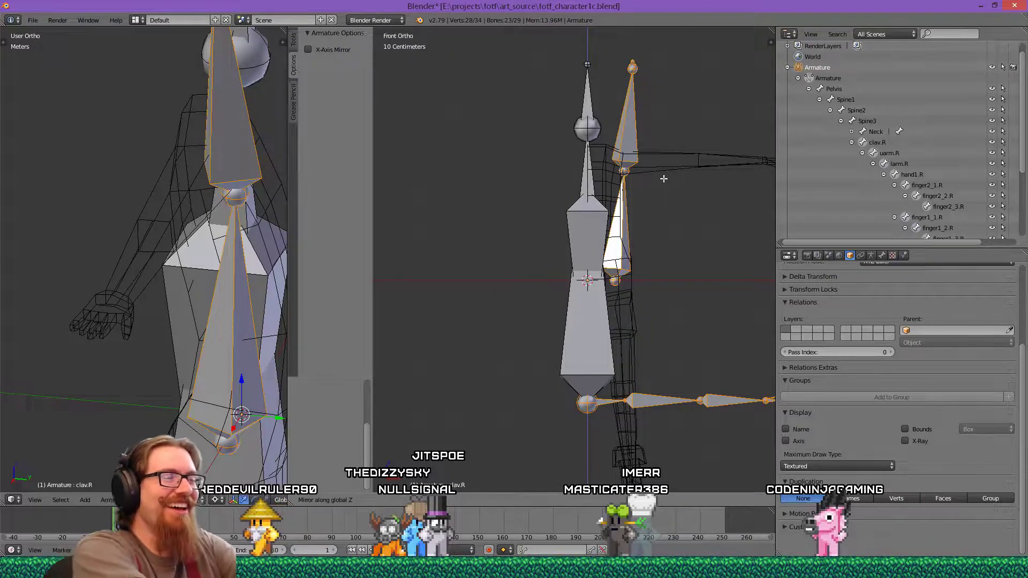
pyautogui.press('z')
pyautogui.press('z')
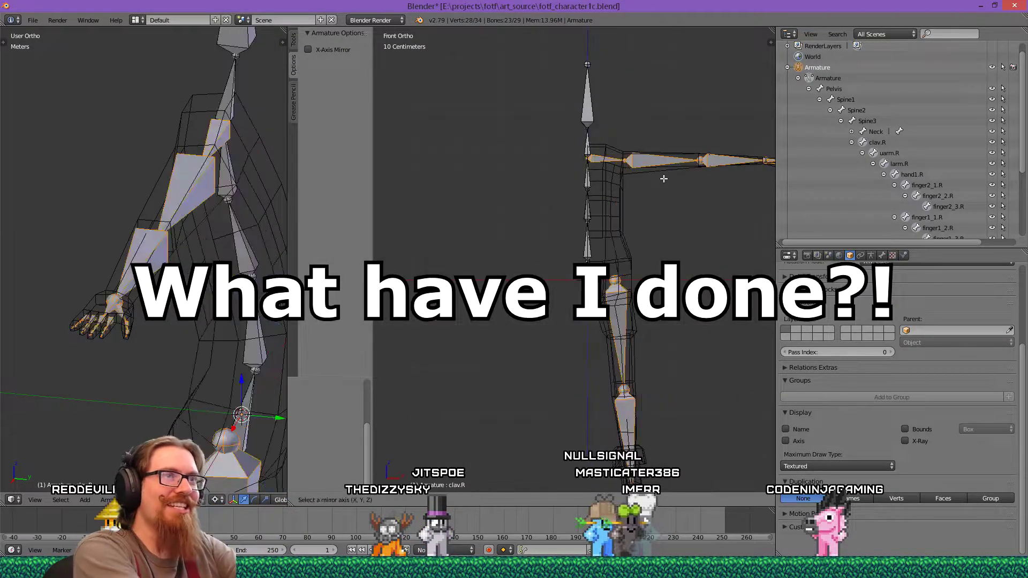
pyautogui.press('z')
pyautogui.press('z')
pyautogui.press('z')
pyautogui.press('z')
pyautogui.press('z')
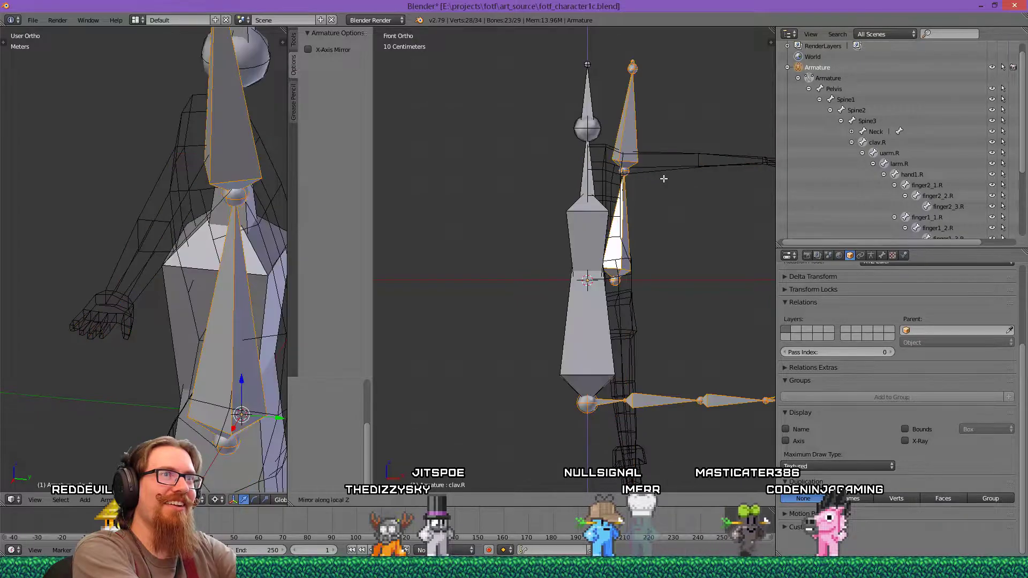
pyautogui.press('z')
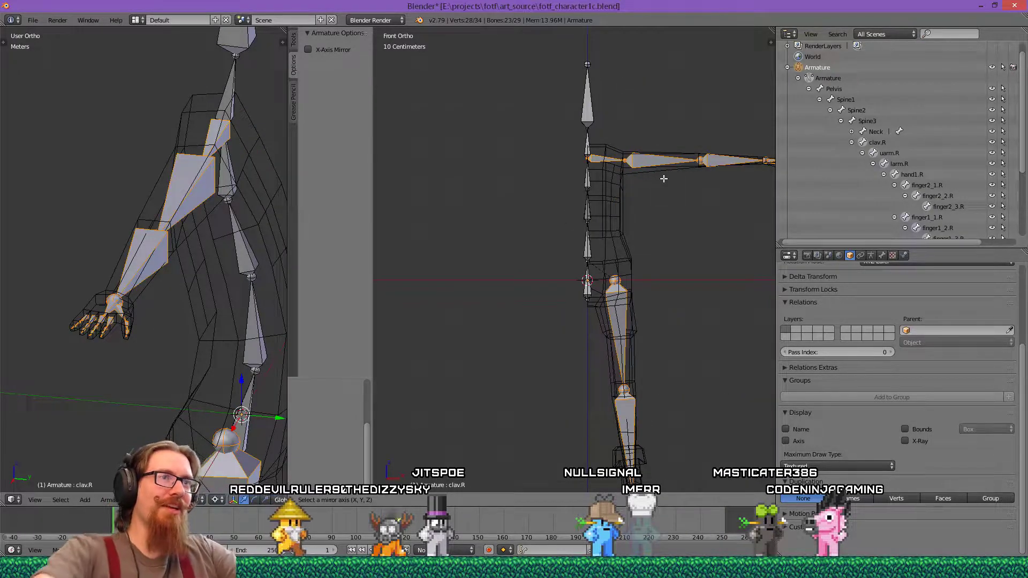
pyautogui.press('Escape')
pyautogui.hotkey('ctrl', 'z')
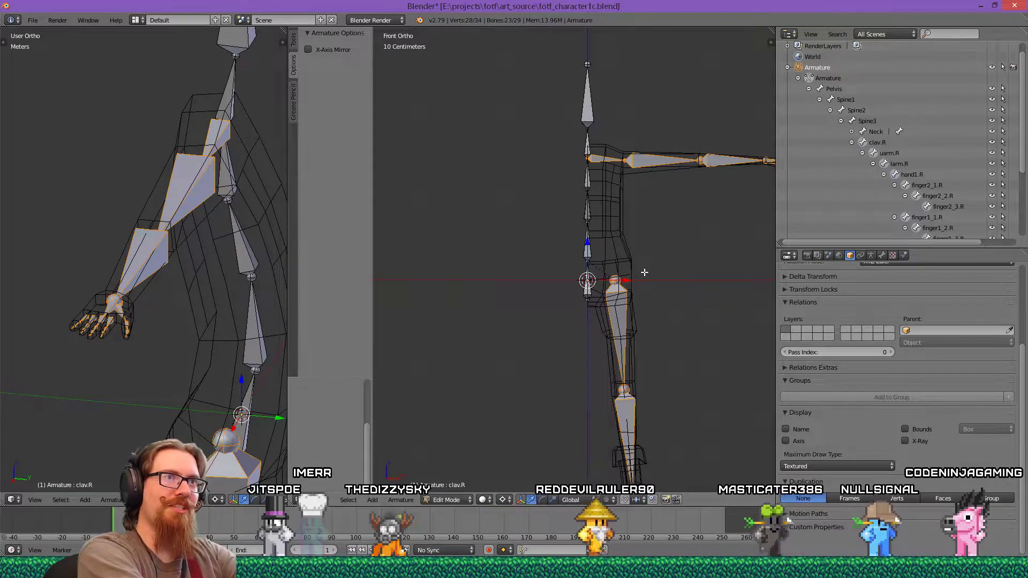
pyautogui.hotkey('ctrl', 'm')
pyautogui.press('x')
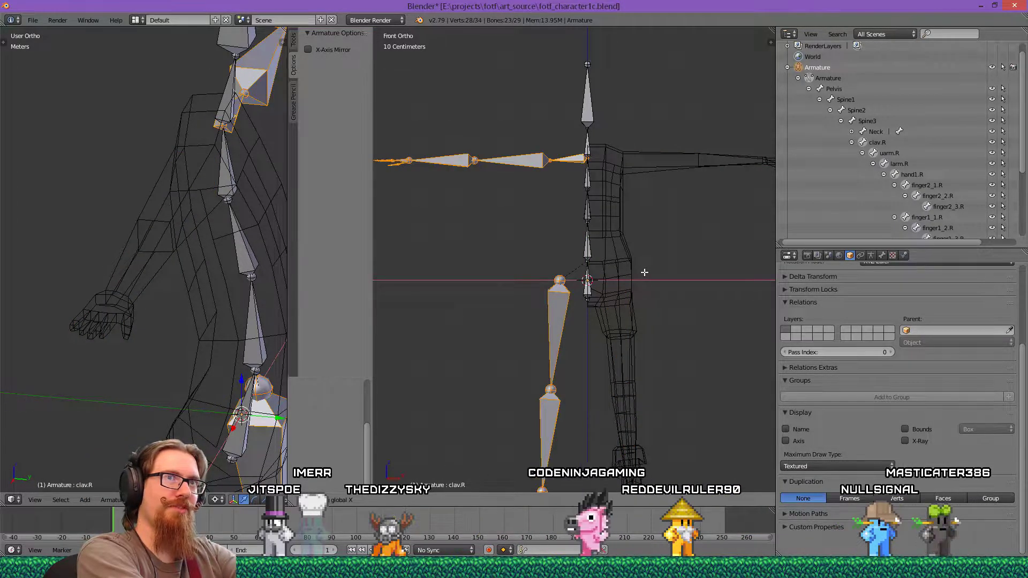
pyautogui.press('Escape')
# Duplicate the selected arm and leg bones in place and mirror the copies along global X about the 3D cursor.
pyautogui.hotkey('shift', 'd')
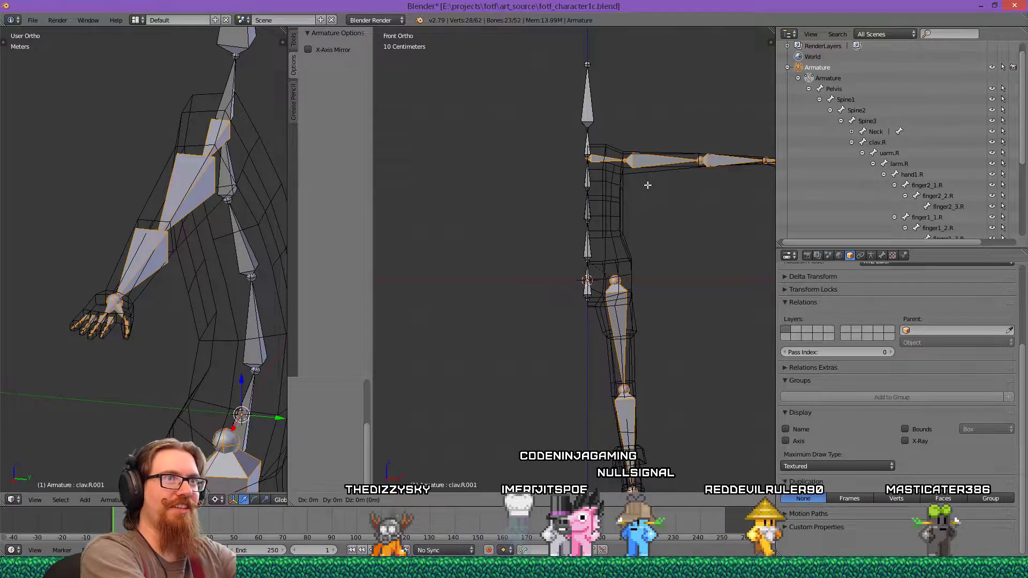
pyautogui.press('Return')
pyautogui.hotkey('ctrl', 'm')
pyautogui.press('x')
pyautogui.press('Return')
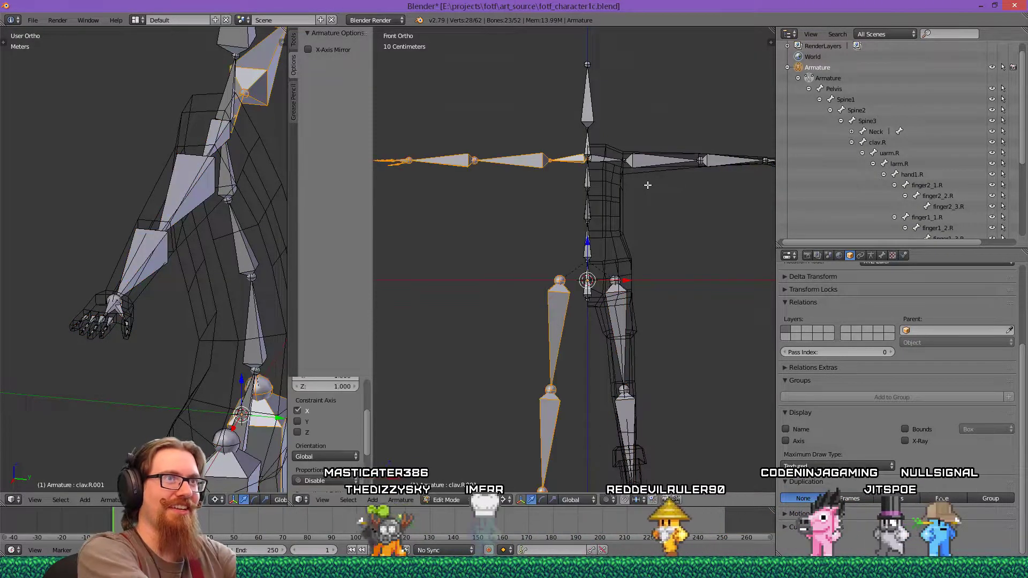
# Flip the names of the mirrored arm and leg bones from right (.R) to left (.L).
pyautogui.press('m')
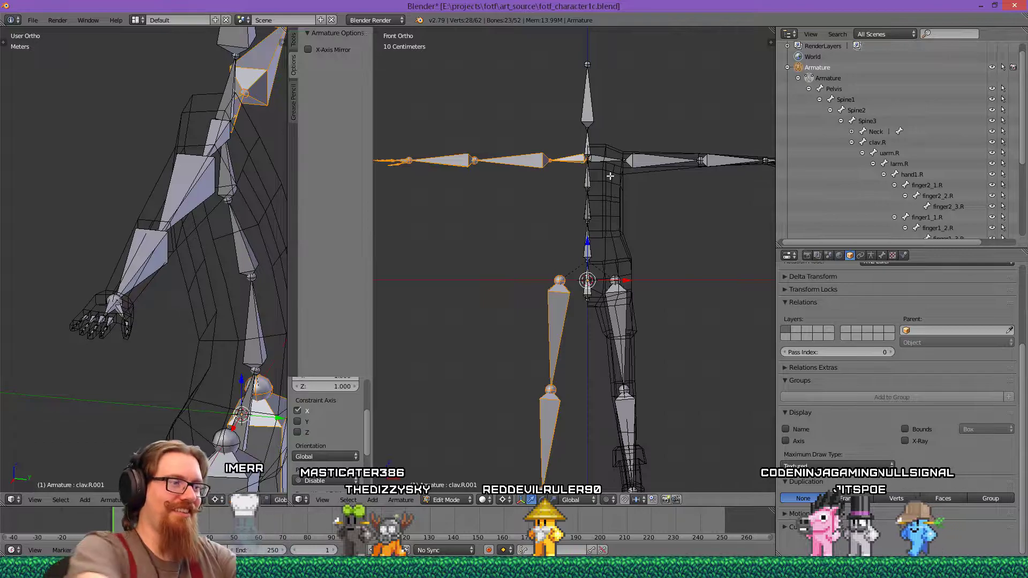
pyautogui.press('w')
pyautogui.click(609, 176)
pyautogui.scroll(-6, 1016, 203)
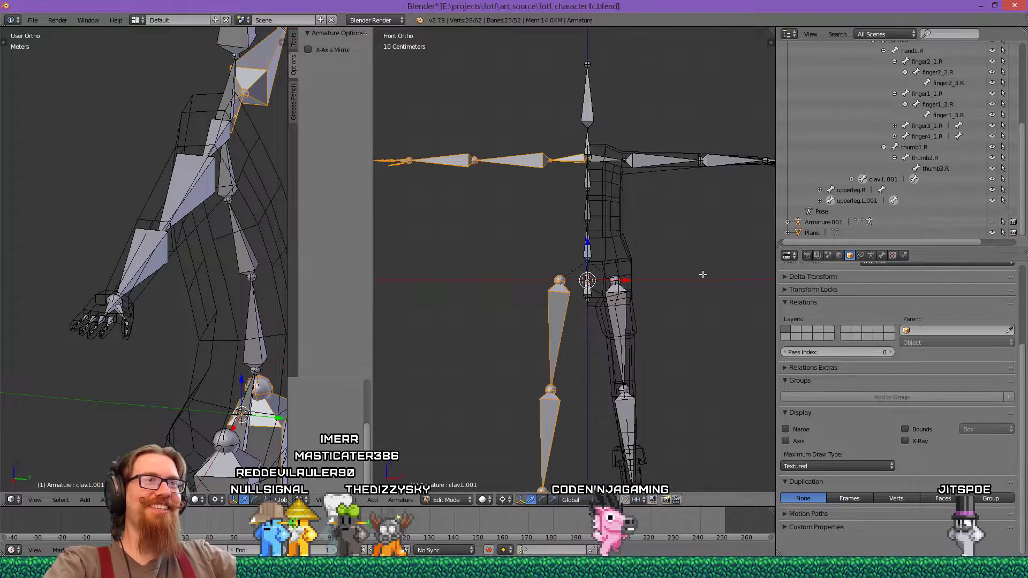
# Undo the name flip, mirroring and duplication to return to the original right arm and leg bones.
pyautogui.scroll(-2, 706, 273)
pyautogui.scroll(2, 675, 295)
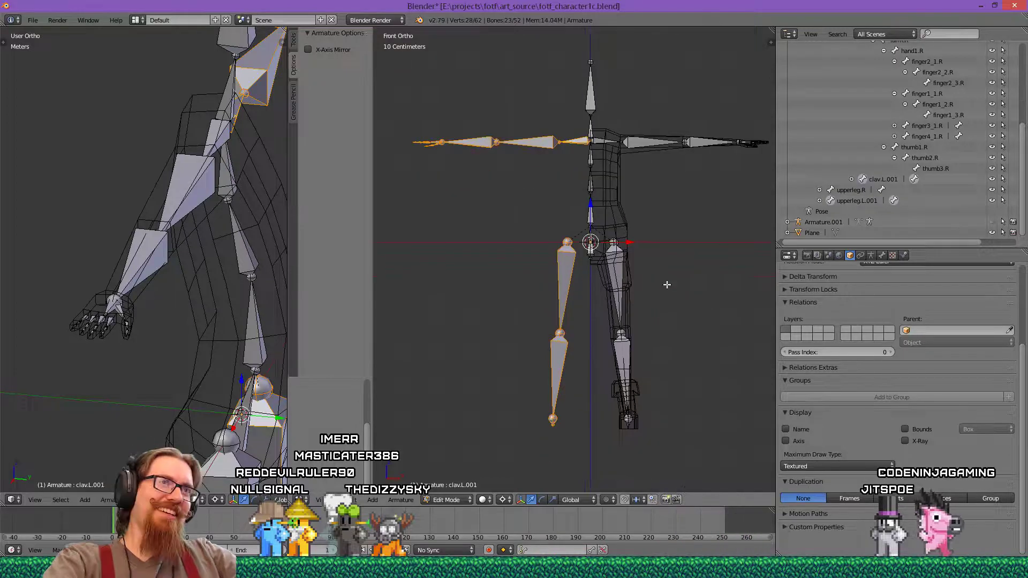
pyautogui.hotkey('ctrl', 'z')
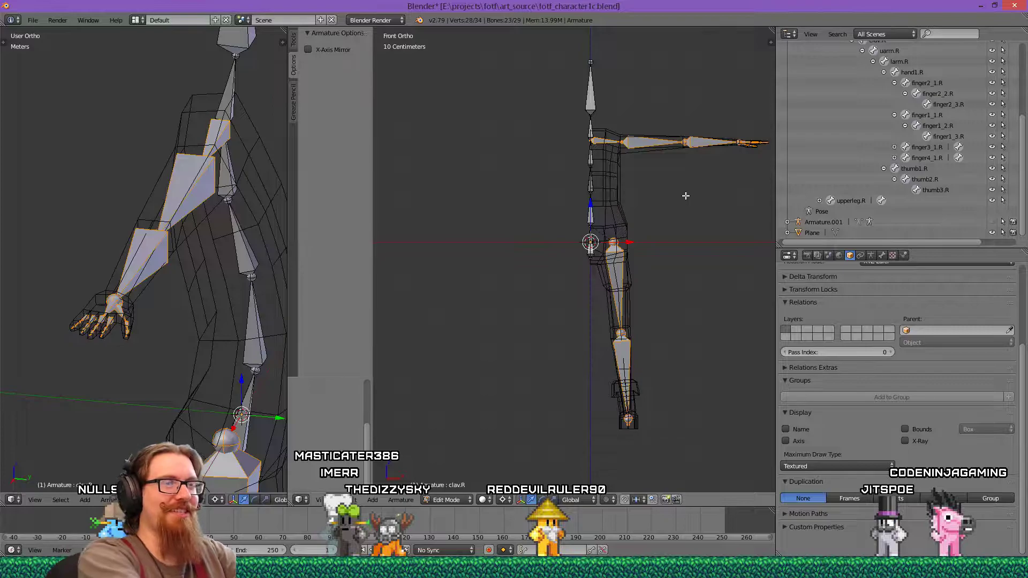
# Try duplicating the selected arm and leg bones with a -1 offset along global X, and undo it.
pyautogui.hotkey('shift', 'd')
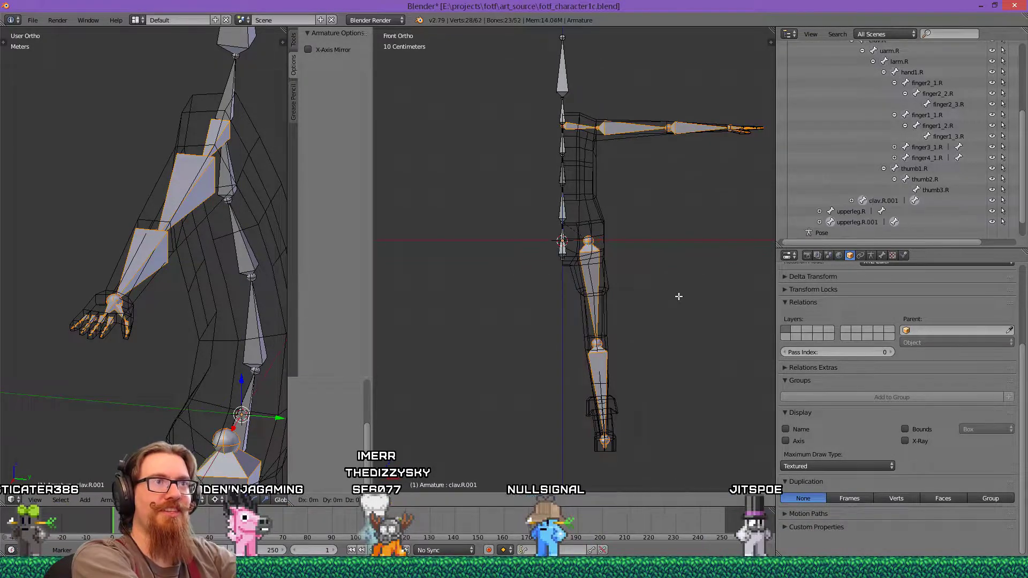
pyautogui.write('x')
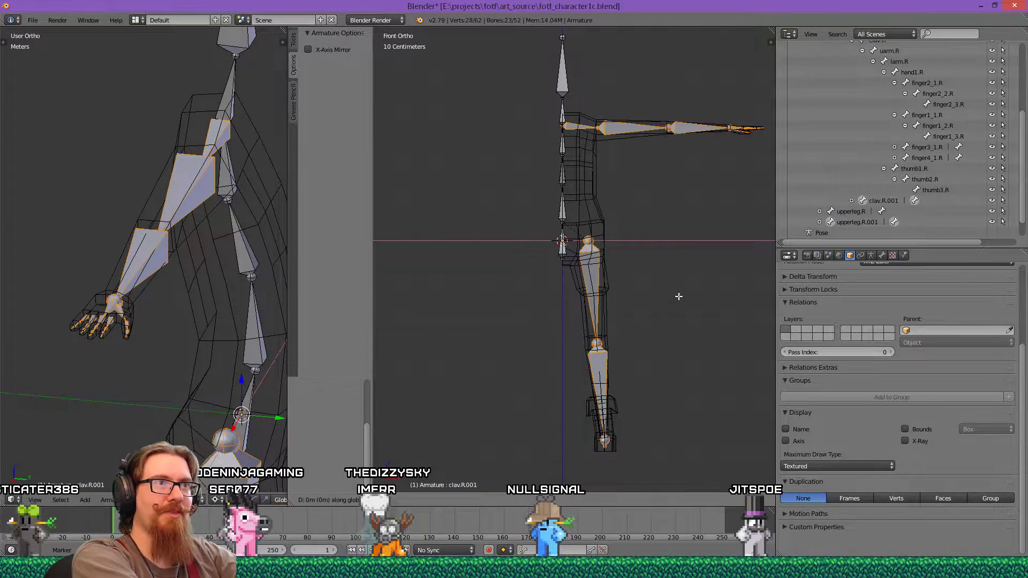
pyautogui.write('-1')
pyautogui.press('Return')
pyautogui.scroll(-4, 672, 295)
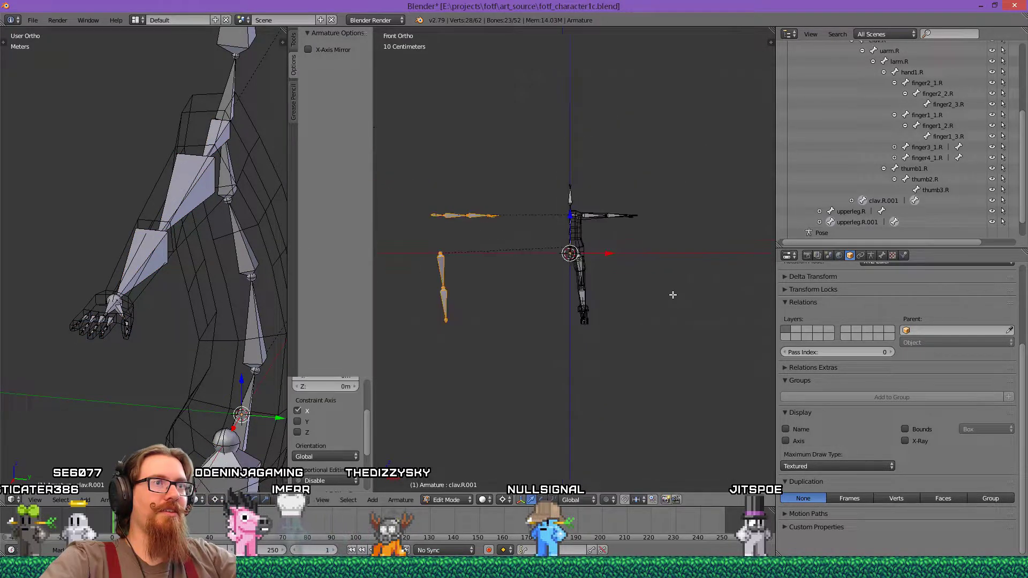
pyautogui.scroll(-2, 624, 300)
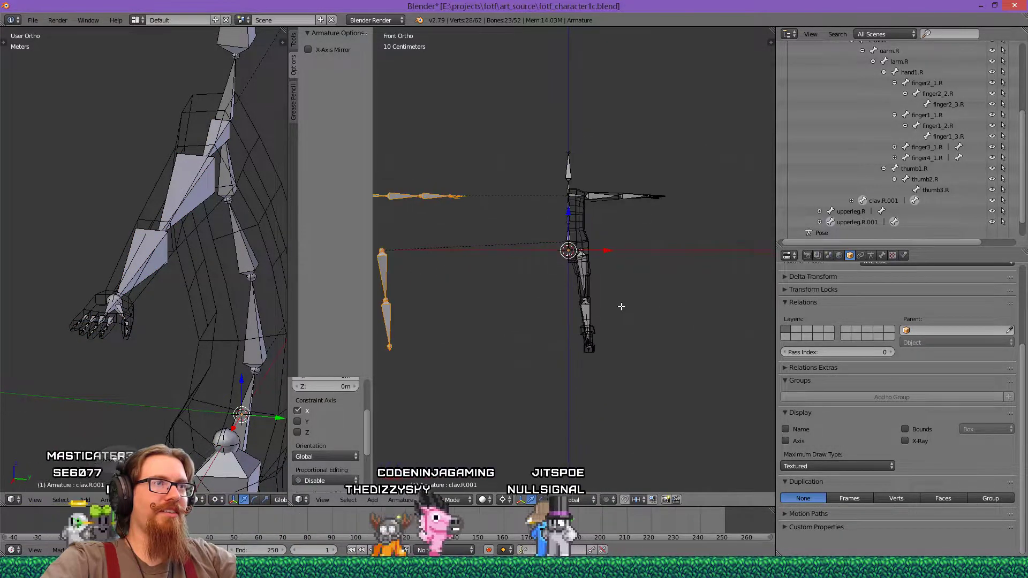
pyautogui.keyDown('shift'); pyautogui.moveTo(626, 305); pyautogui.dragTo(669, 335, button='middle'); pyautogui.keyUp('shift')
pyautogui.scroll(1, 672, 334)
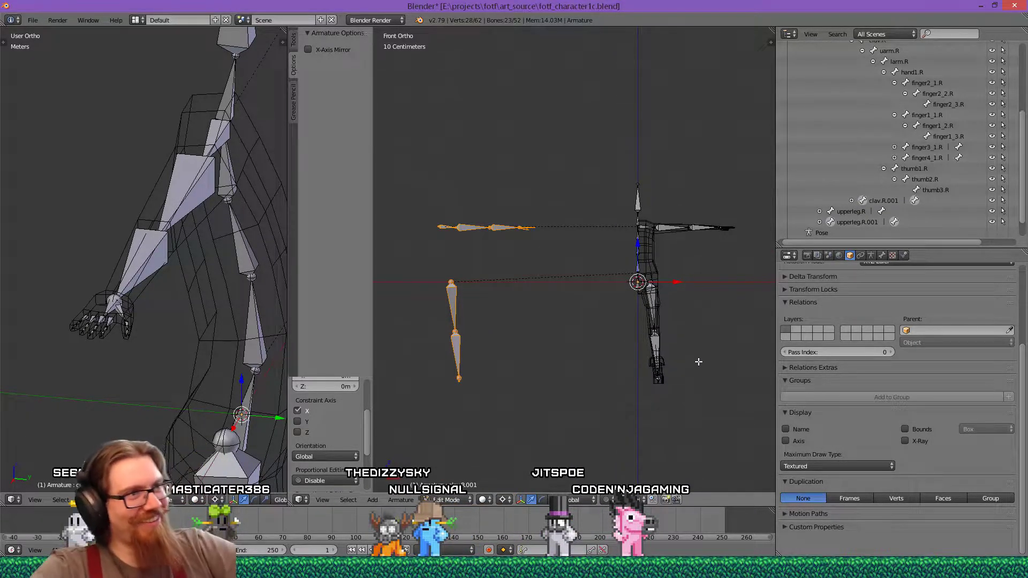
pyautogui.hotkey('ctrl', 'alt', 'p')
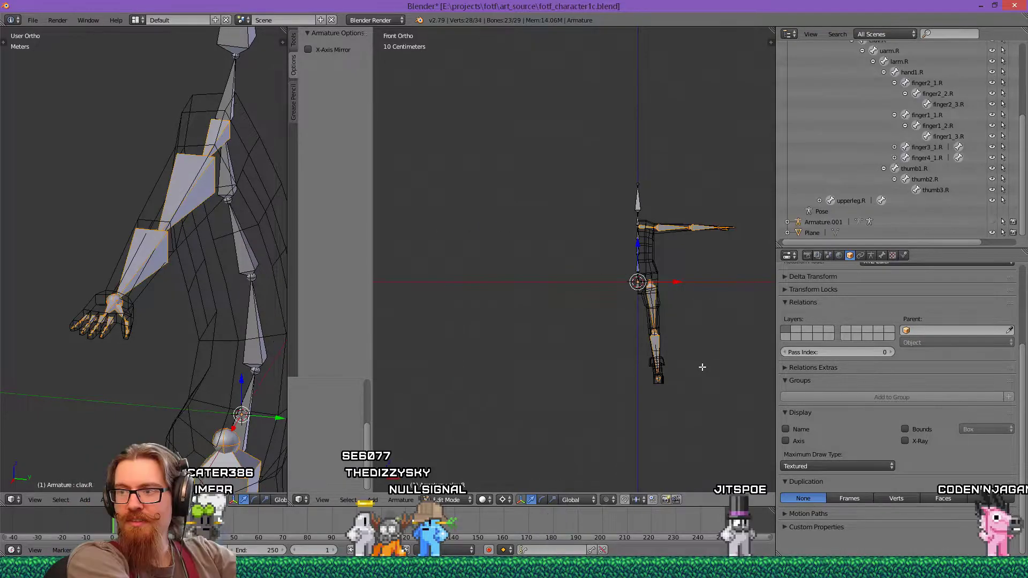
# Symmetrize the selected right arm and leg bones to create their left-side counterparts.
pyautogui.press('w')
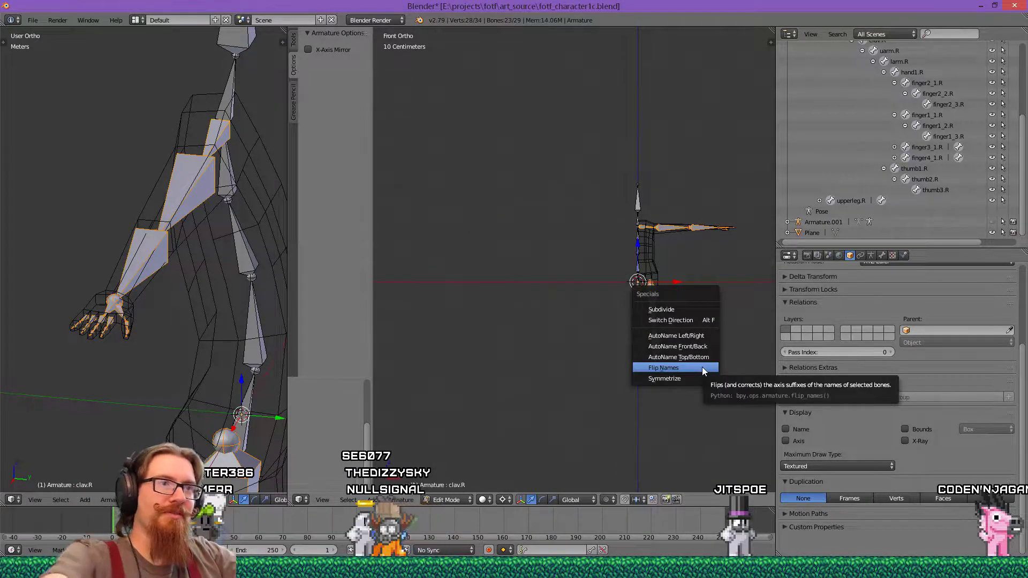
pyautogui.click(700, 376)
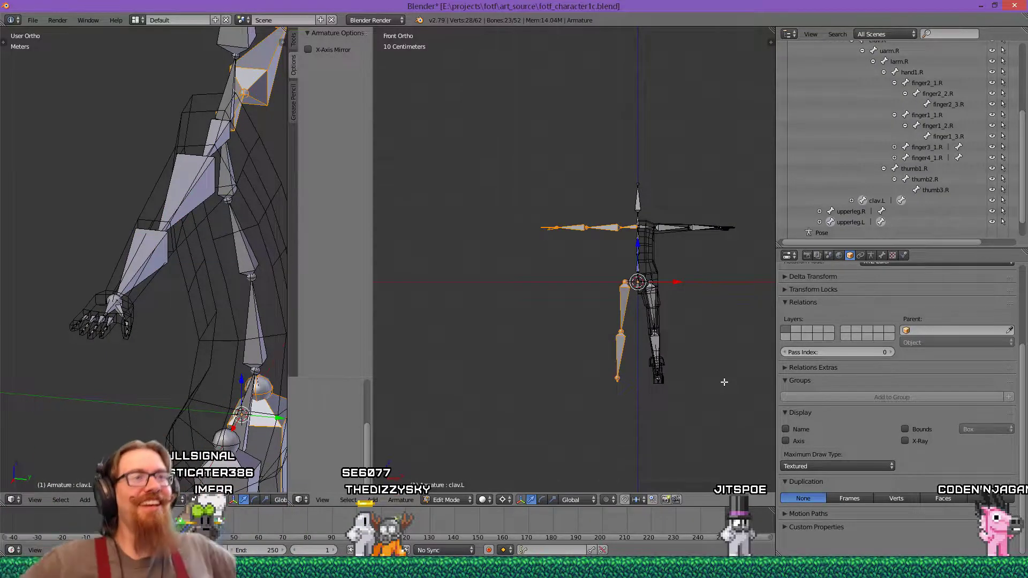
pyautogui.scroll(5, 702, 316)
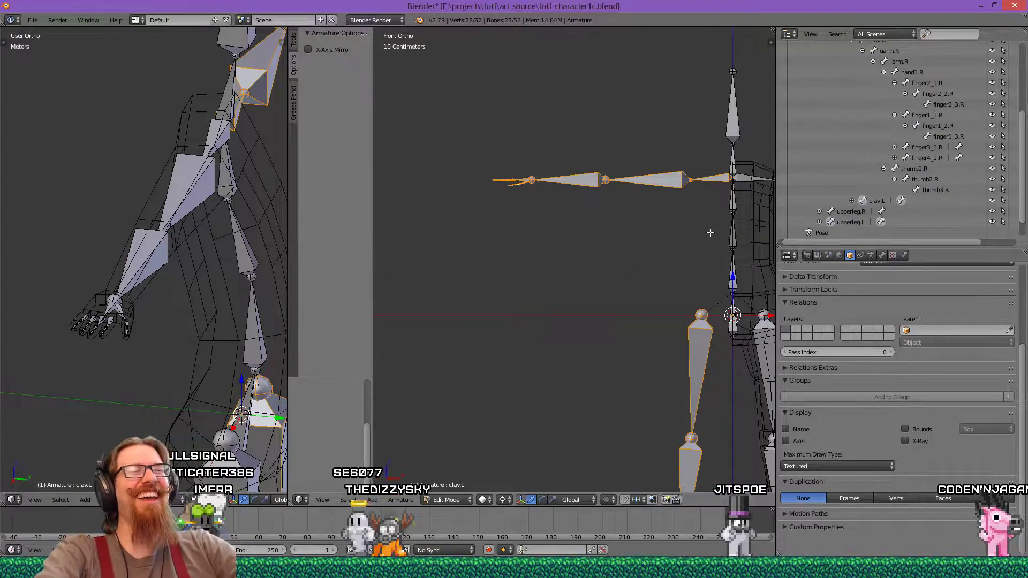
pyautogui.keyDown('shift'); pyautogui.moveTo(710, 233); pyautogui.dragTo(541, 204, button='middle'); pyautogui.keyUp('shift')
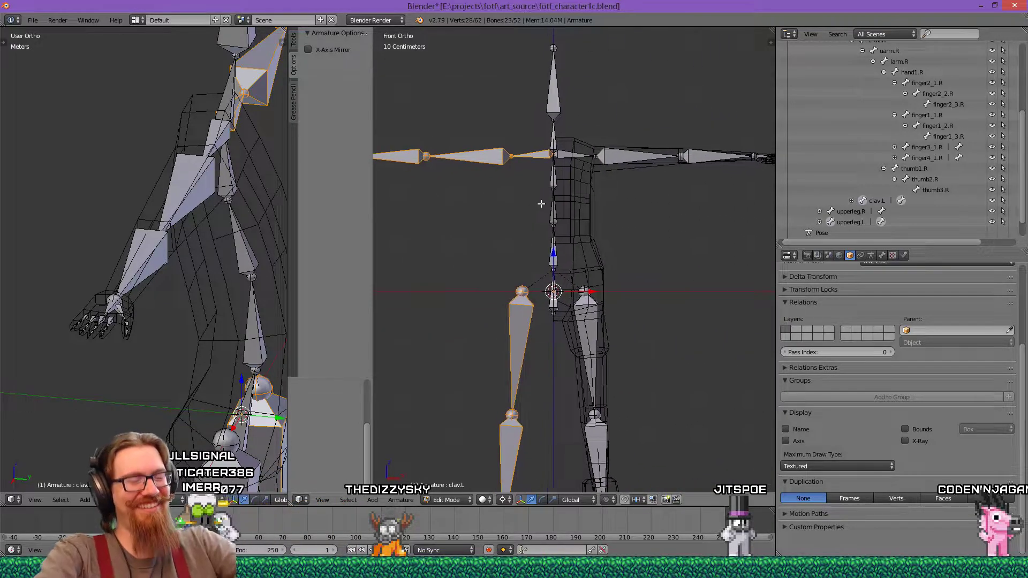
pyautogui.scroll(3, 550, 188)
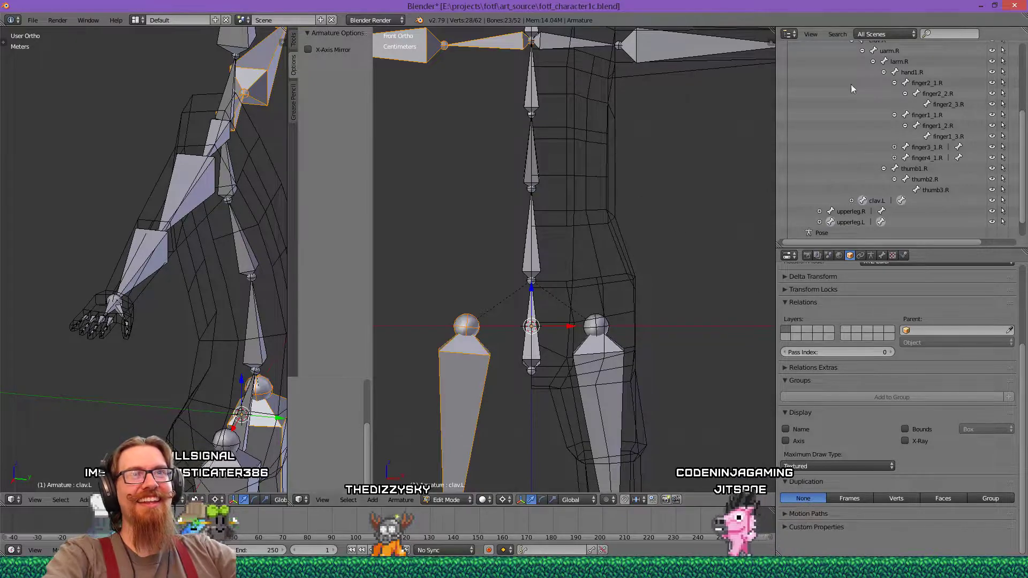
# Add a Mirror modifier to the Plane body mesh and mirror it on Z instead of X.
pyautogui.scroll(-2, 608, 182)
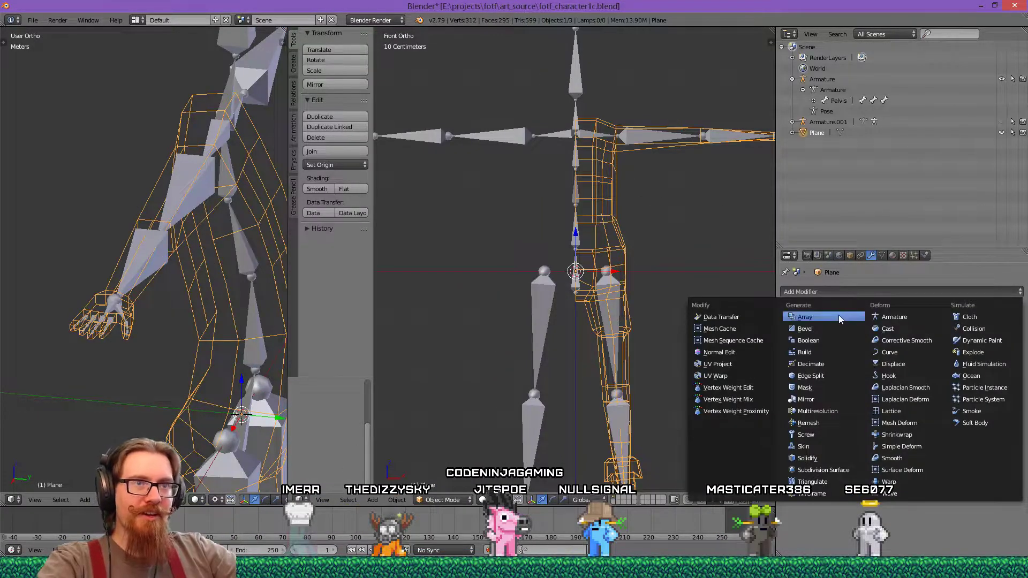
pyautogui.click(815, 398)
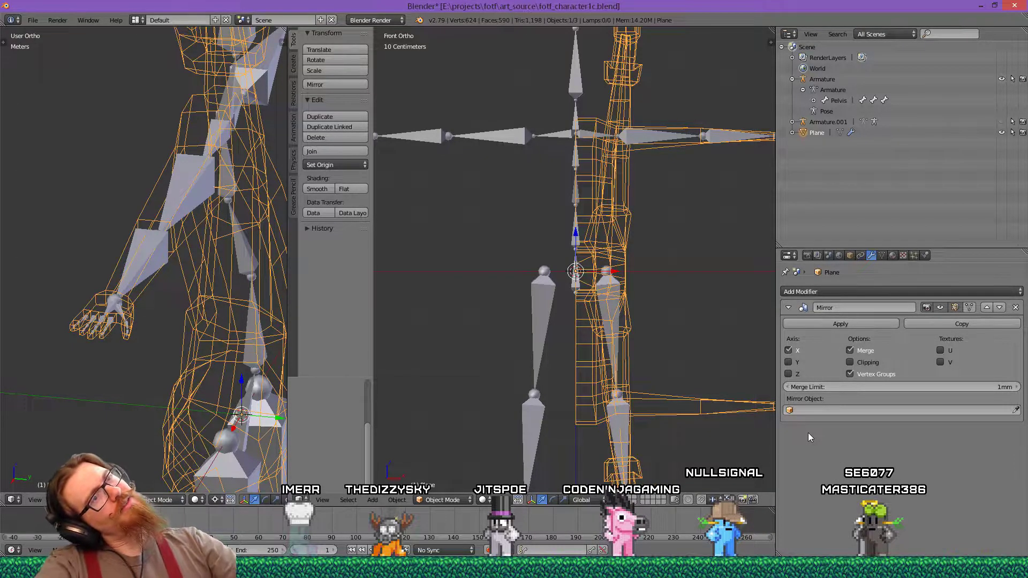
pyautogui.click(788, 350)
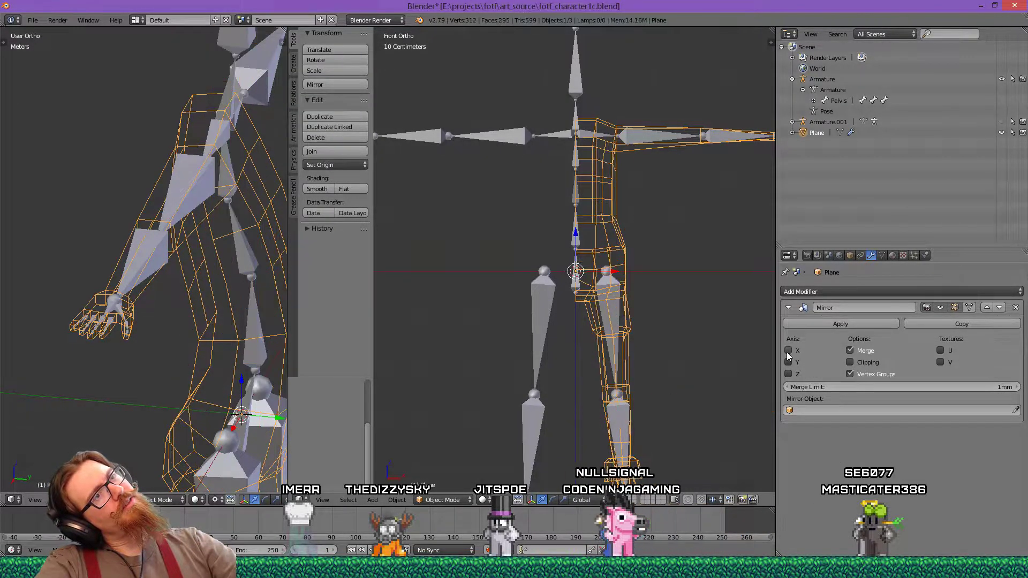
pyautogui.click(787, 373)
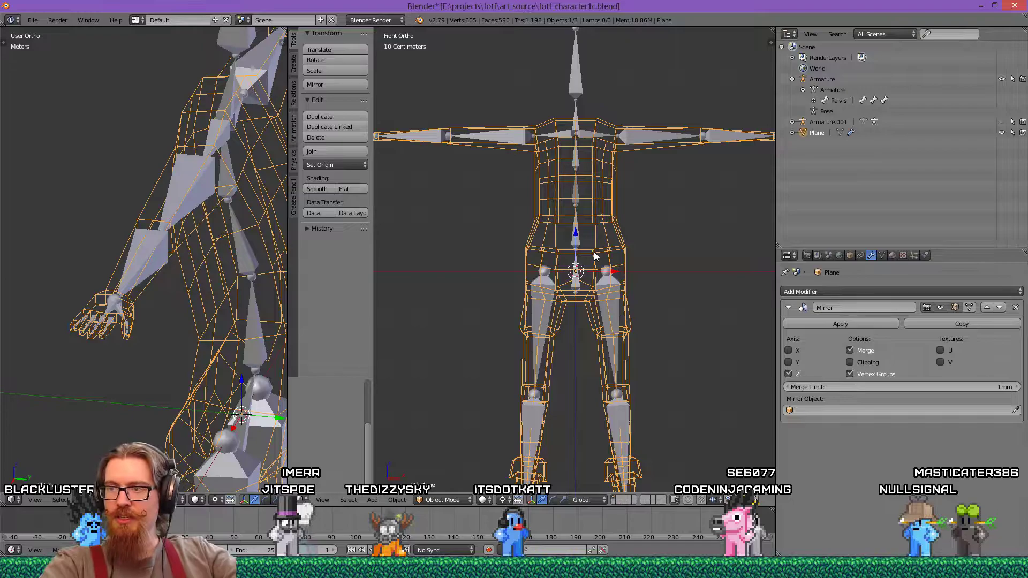
# Select the armature and body mesh together and apply their rotation.
pyautogui.press('a')
pyautogui.press('a')
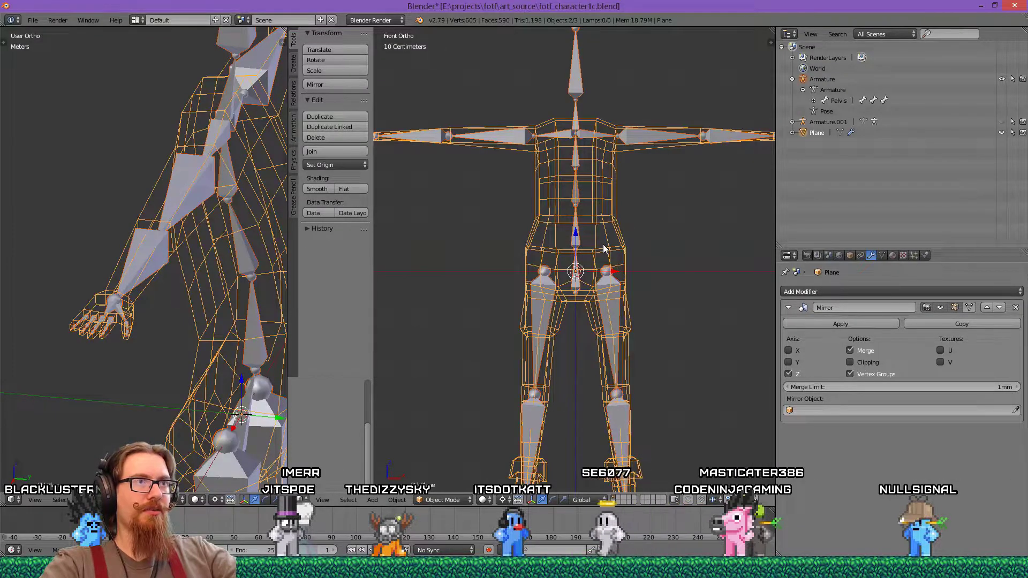
pyautogui.hotkey('shift', 'a')
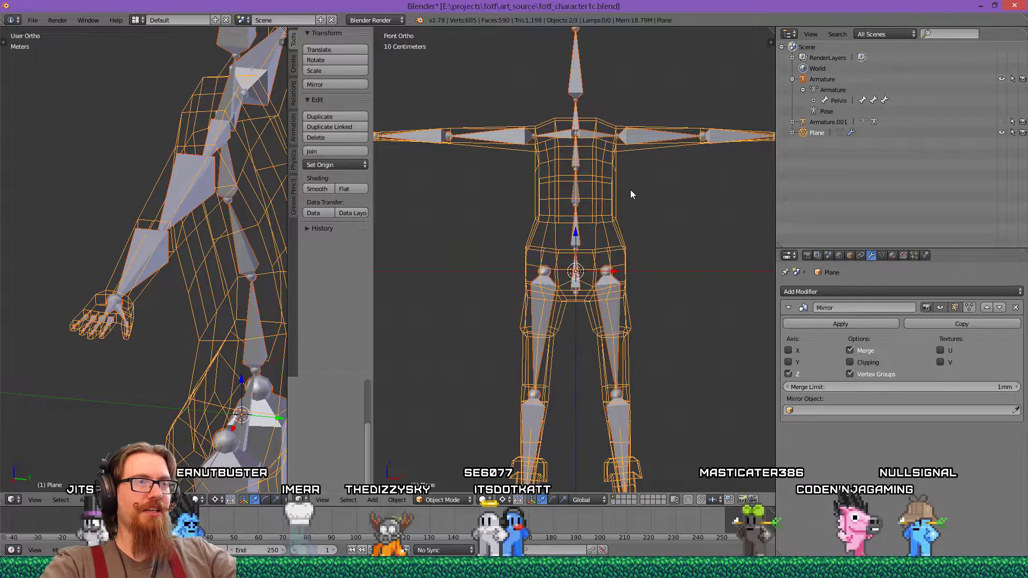
pyautogui.hotkey('ctrl', 'a')
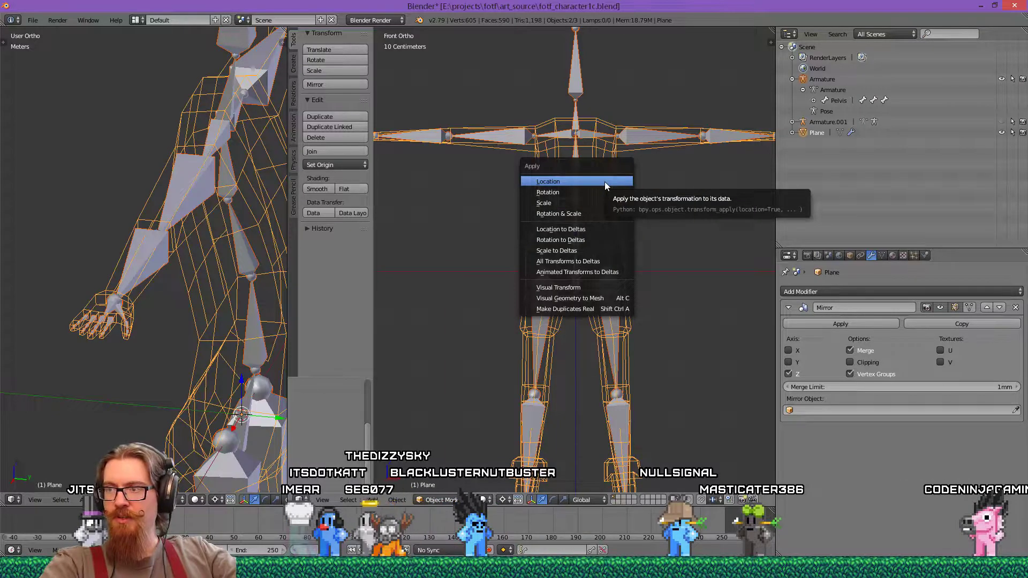
pyautogui.click(596, 192)
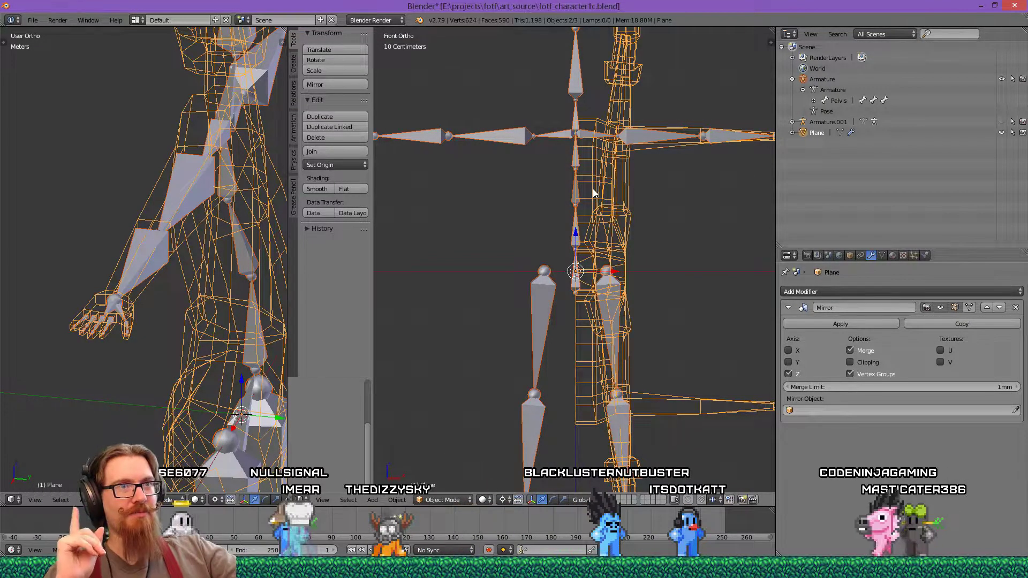
# Set the body mesh's Mirror modifier to mirror on the X axis only.
pyautogui.click(788, 350)
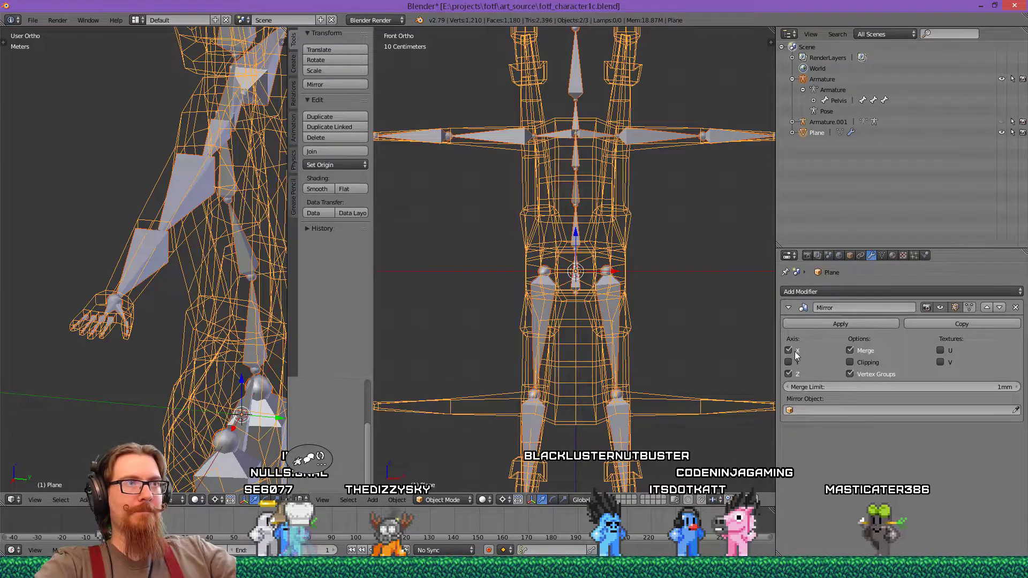
pyautogui.click(788, 350)
pyautogui.click(788, 350)
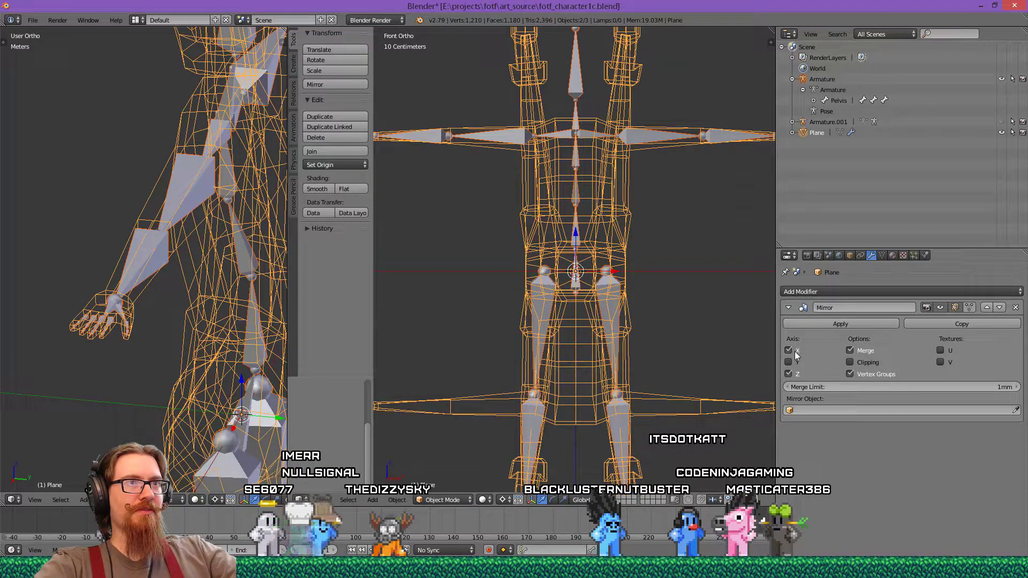
pyautogui.click(795, 373)
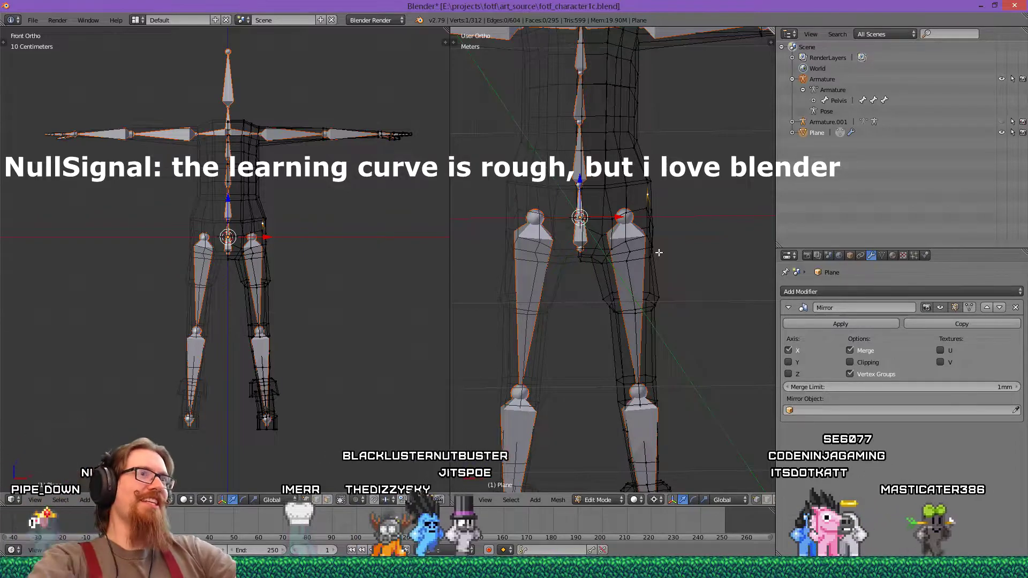
# Examine the body mesh's vertices around the pelvis and upper leg bones from several angles.
pyautogui.scroll(3, 687, 236)
pyautogui.scroll(2, 687, 236)
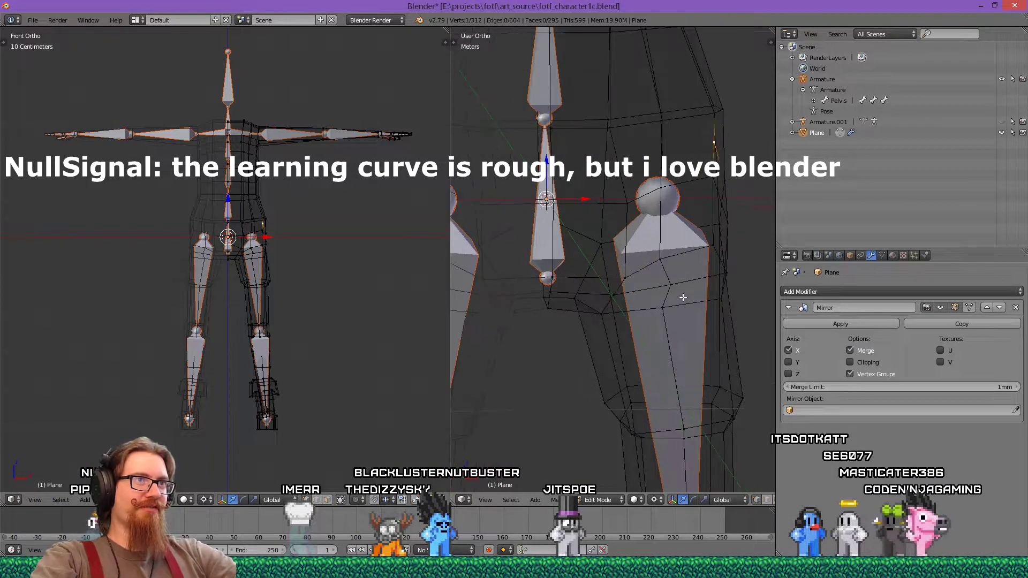
pyautogui.moveTo(670, 309); pyautogui.dragTo(648, 289, button='middle')
pyautogui.moveTo(596, 267); pyautogui.dragTo(585, 263, button='right')
pyautogui.moveTo(597, 193); pyautogui.dragTo(590, 189, button='right')
pyautogui.moveTo(644, 279); pyautogui.dragTo(633, 281, button='right')
pyautogui.rightClick(633, 250)
pyautogui.scroll(-2, 650, 326)
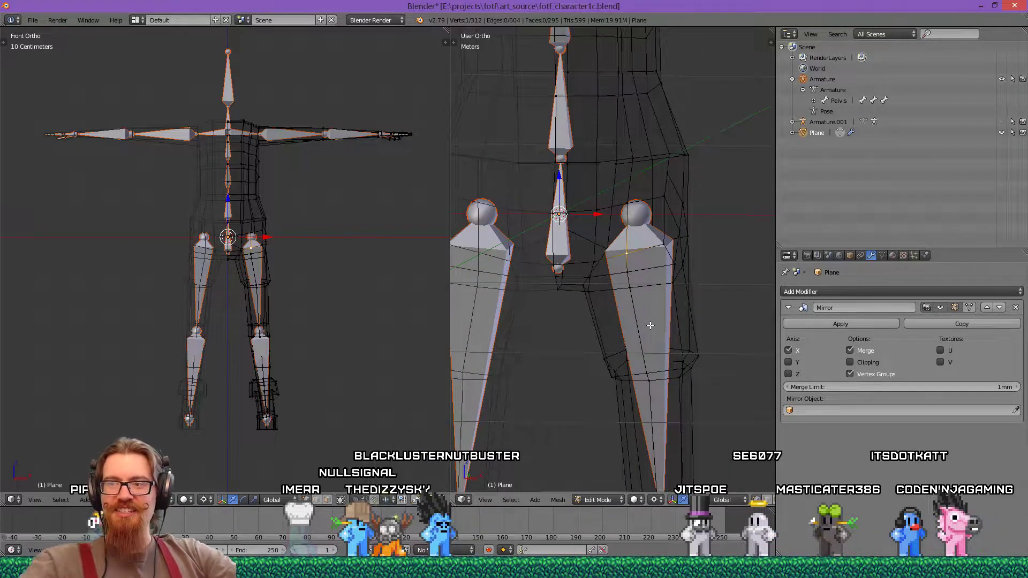
pyautogui.scroll(5, 648, 321)
pyautogui.moveTo(644, 244); pyautogui.dragTo(640, 248, button='middle')
pyautogui.moveTo(631, 291); pyautogui.dragTo(658, 276, button='middle')
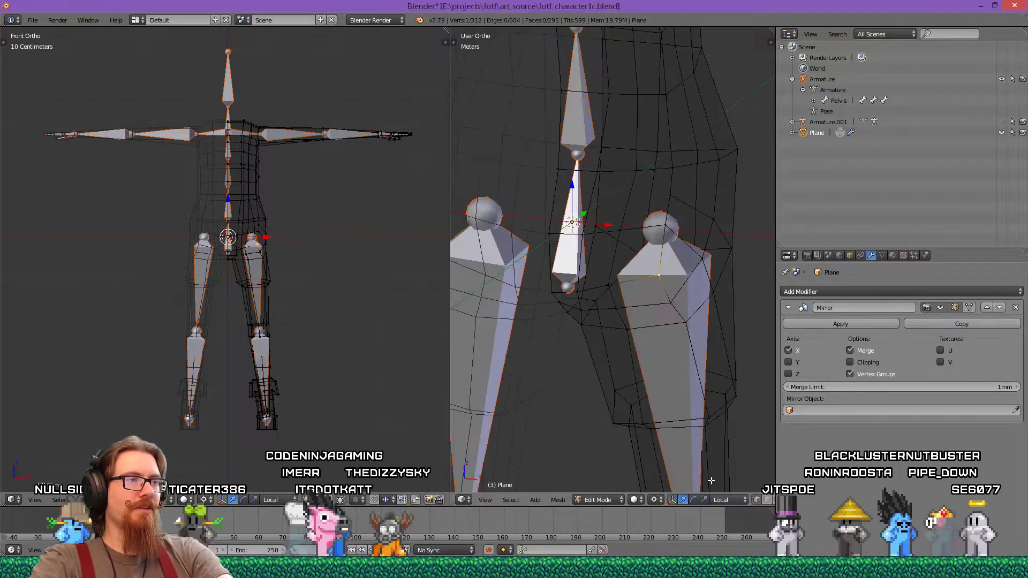
pyautogui.moveTo(592, 322); pyautogui.dragTo(654, 314, button='middle')
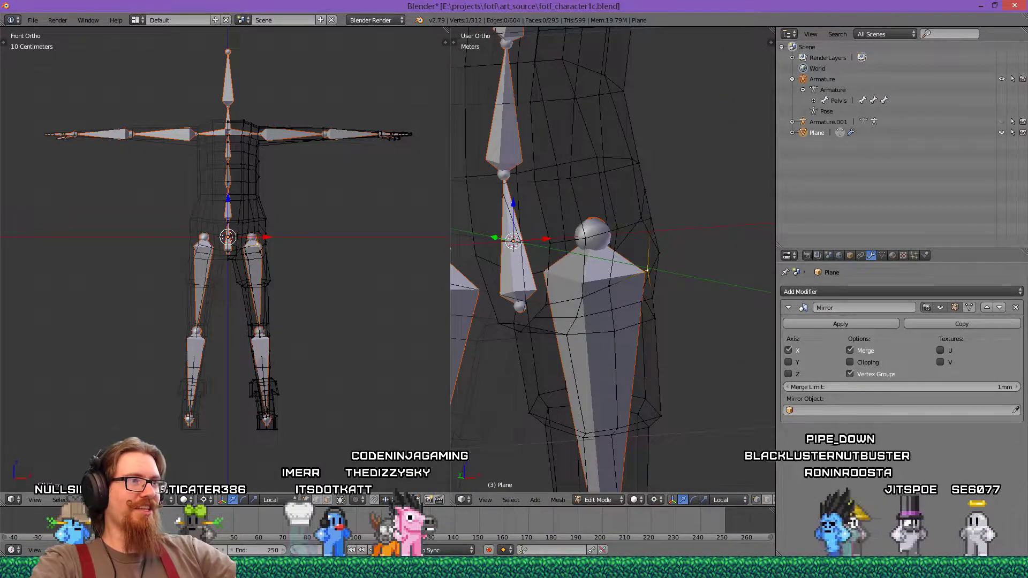
# Widen the User Ortho viewport for a closer view of the mesh and armature.
pyautogui.moveTo(450, 316); pyautogui.dragTo(342, 316)
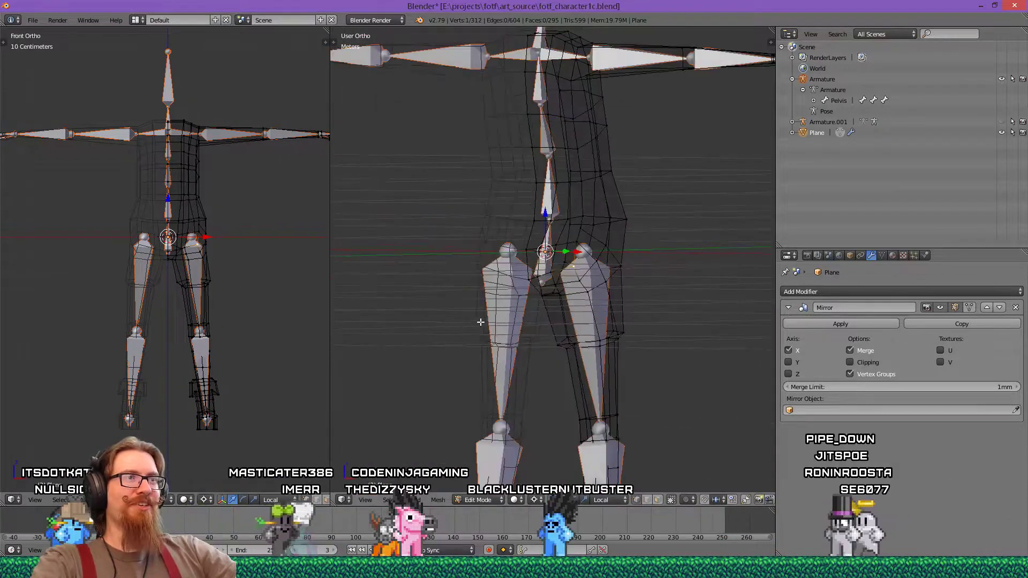
pyautogui.scroll(4, 482, 321)
pyautogui.scroll(3, 498, 319)
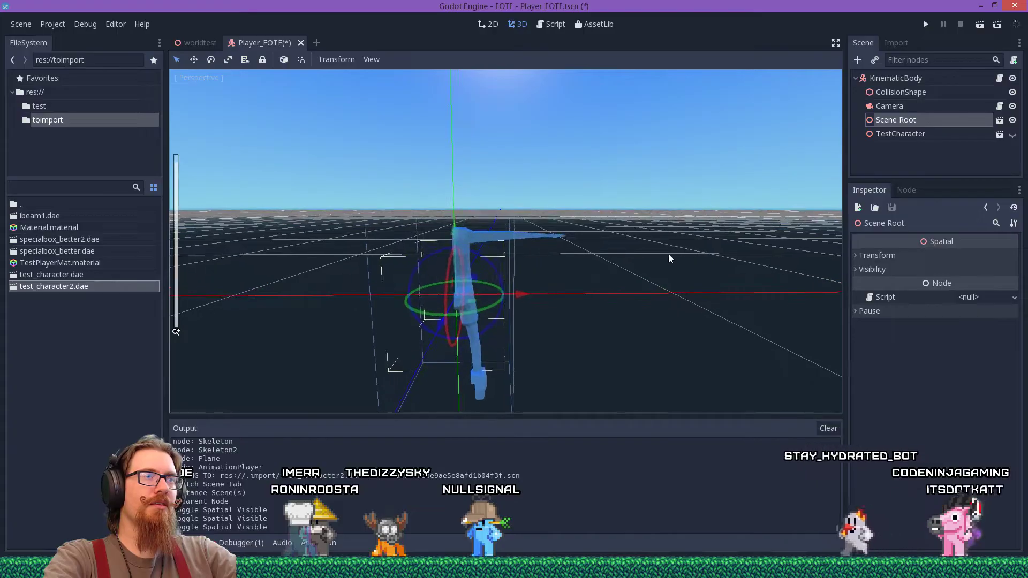
# Switch to Godot, run the FOTF project and make the character move and jump.
pyautogui.moveTo(667, 256); pyautogui.dragTo(669, 160, button='middle')
pyautogui.click(926, 24)
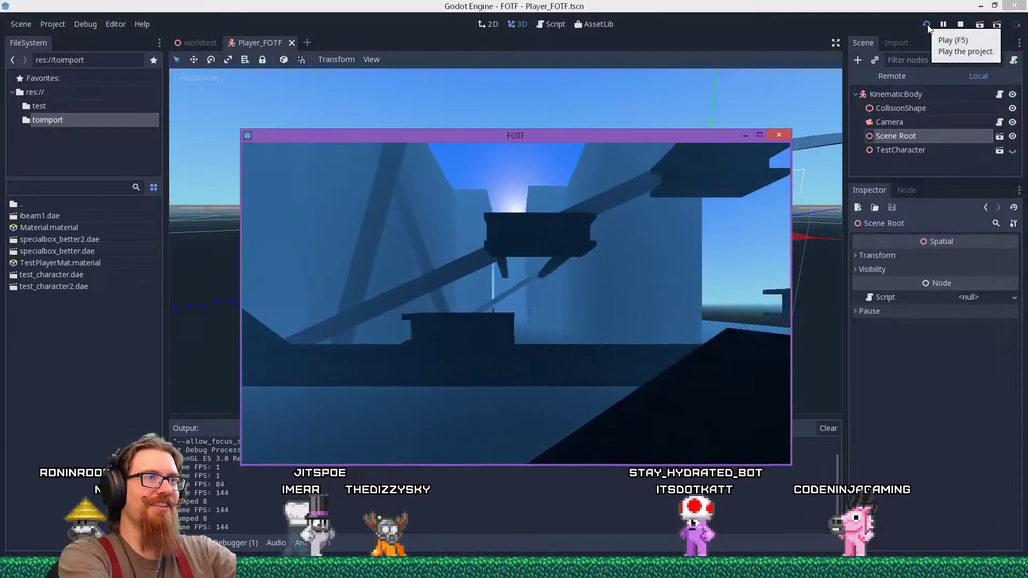
pyautogui.press('a')
pyautogui.press('space')
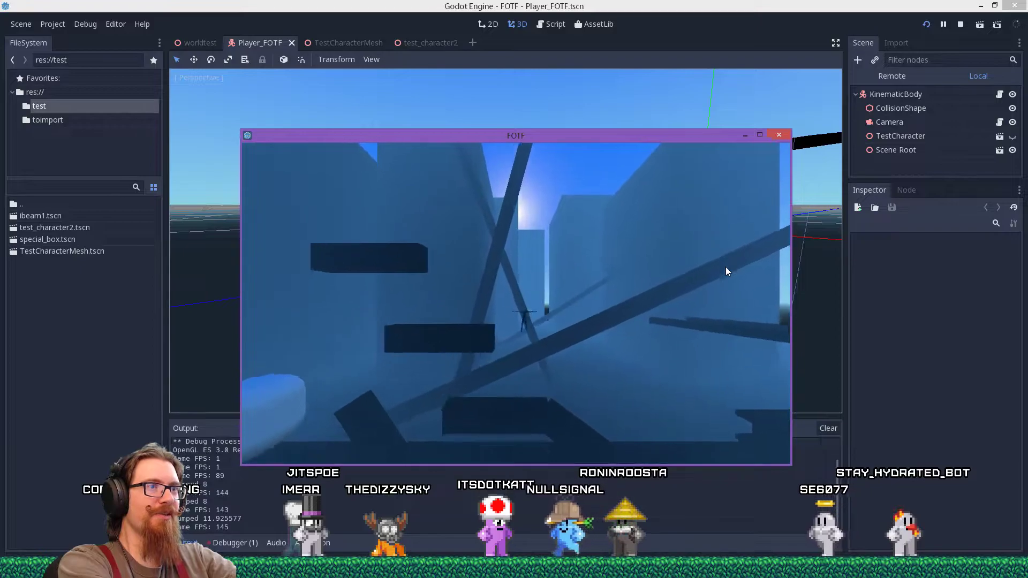
# Playtest the updated character by running in both directions and jumping repeatedly among the platforms and beams.
pyautogui.press('d')
pyautogui.press('space')
pyautogui.press('space')
pyautogui.press('space')
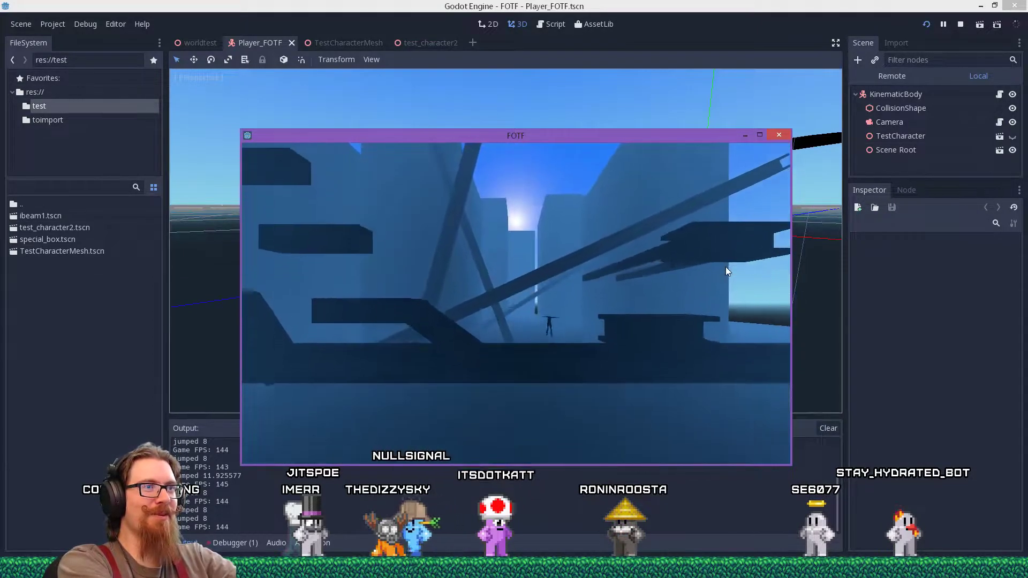
pyautogui.press('a')
pyautogui.press('space')
pyautogui.press('space')
pyautogui.press('space')
pyautogui.press('space')
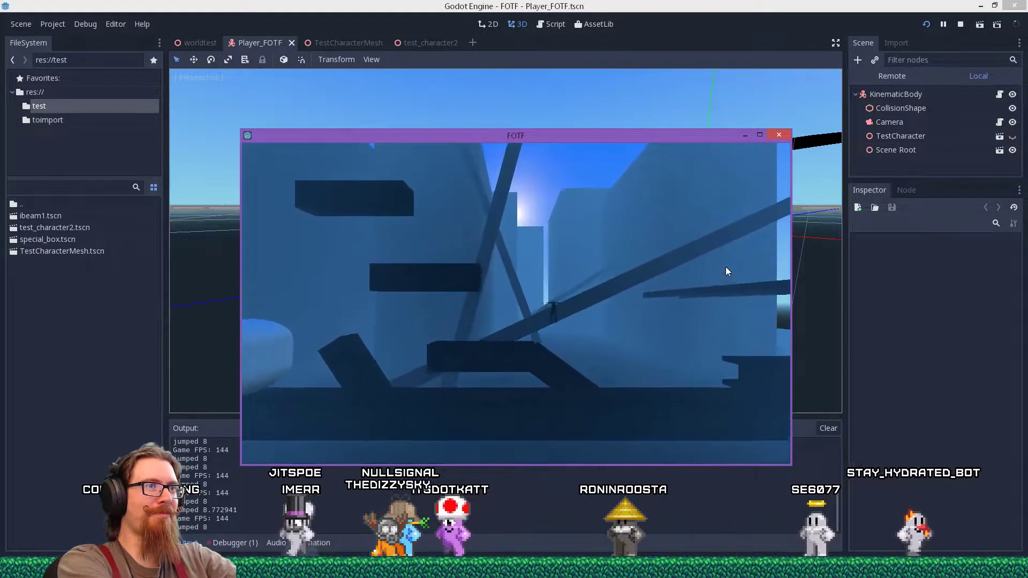
pyautogui.press('space')
pyautogui.press('space')
pyautogui.press('space')
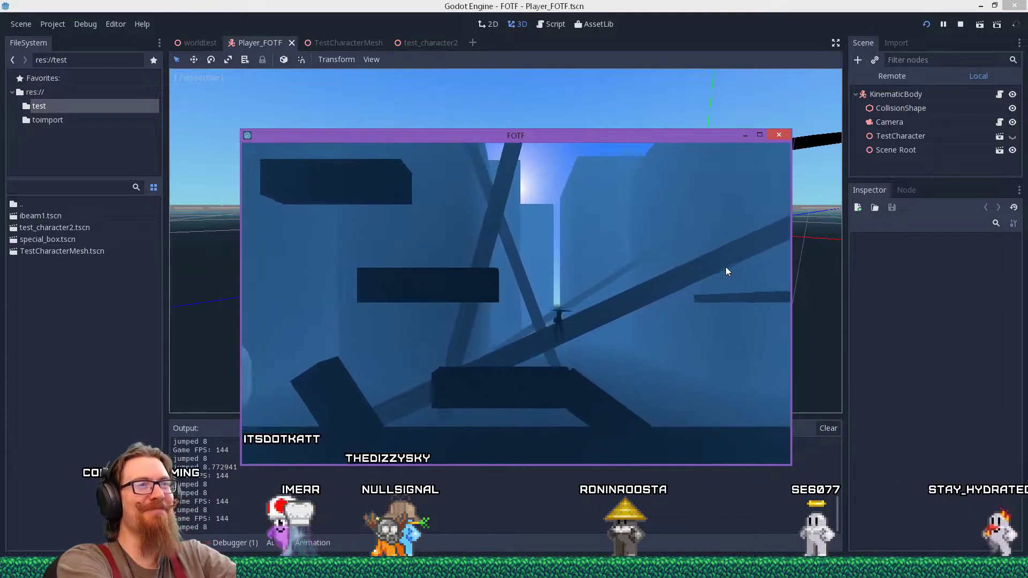
# Continue the playtest by running the character along the ground past the beams and jumping repeatedly in both directions.
pyautogui.press('d')
pyautogui.press('space')
pyautogui.press('space')
pyautogui.press('space')
pyautogui.press('space')
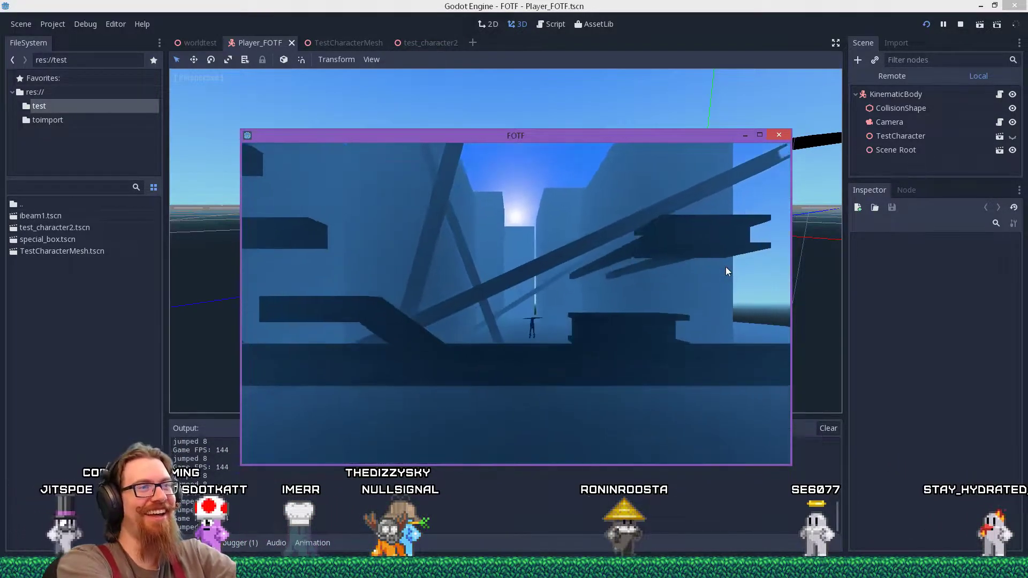
pyautogui.press('a')
pyautogui.press('space')
pyautogui.press('space')
pyautogui.press('space')
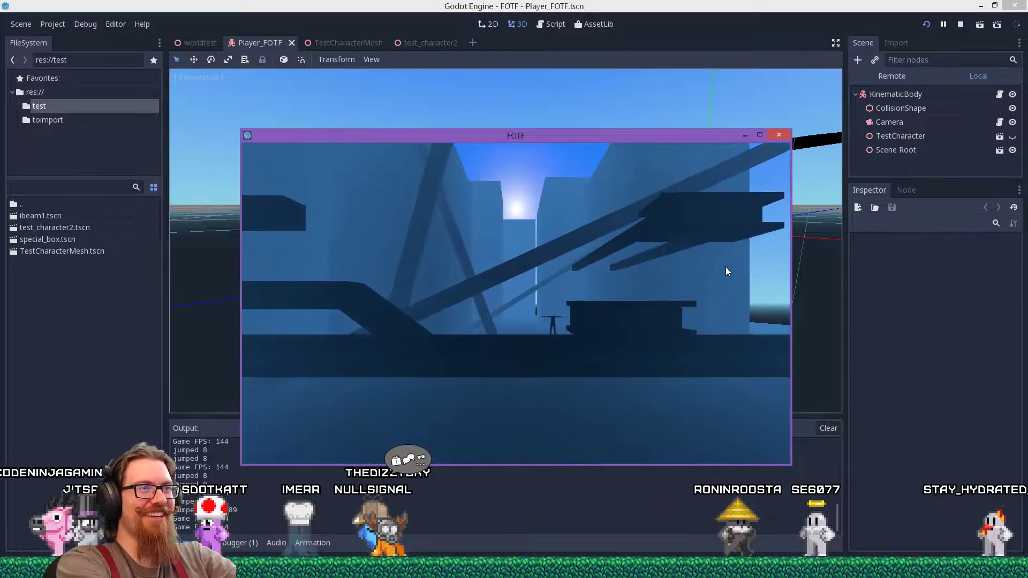
pyautogui.press('d')
pyautogui.press('d')
pyautogui.press('space')
pyautogui.press('space')
pyautogui.press('space')
pyautogui.press('space')
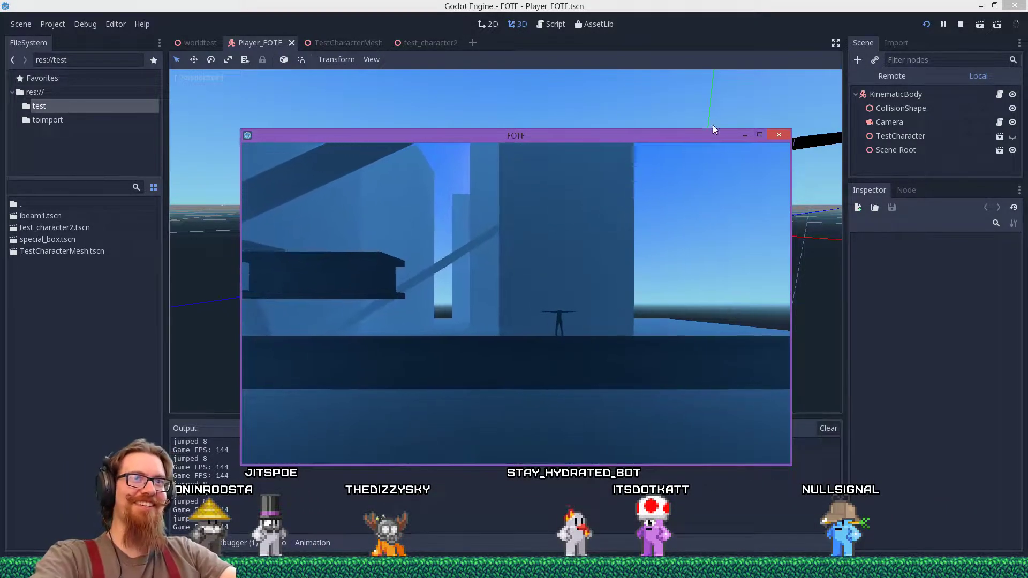
# Find onground in kinematiccapsule.gd and replace the jump condition on line 45 with 1, commenting out the OnGround and JumpedSinceJumpPress checks.
pyautogui.click(793, 138)
pyautogui.click(550, 24)
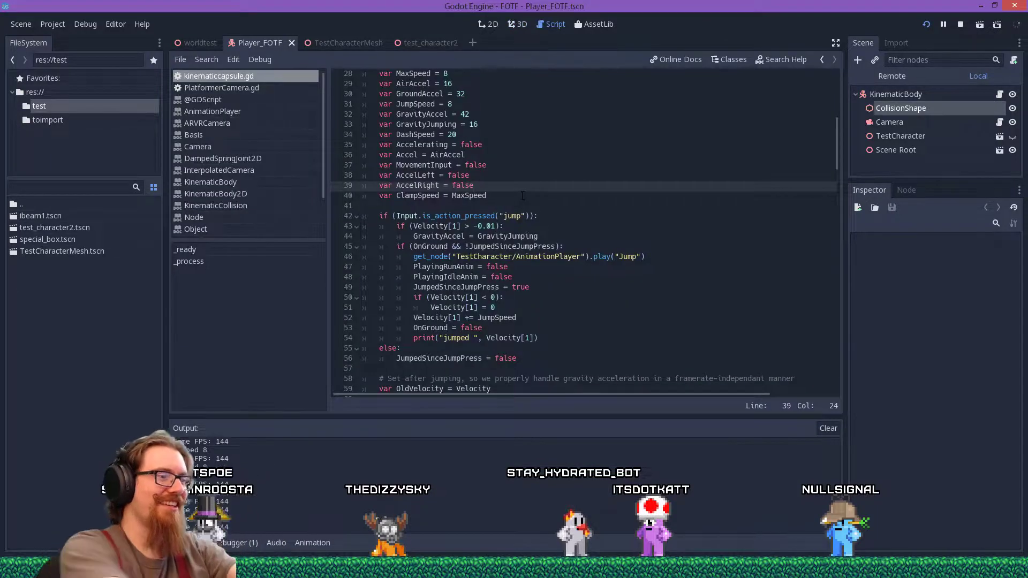
pyautogui.hotkey('ctrl', 'f')
pyautogui.write('onground')
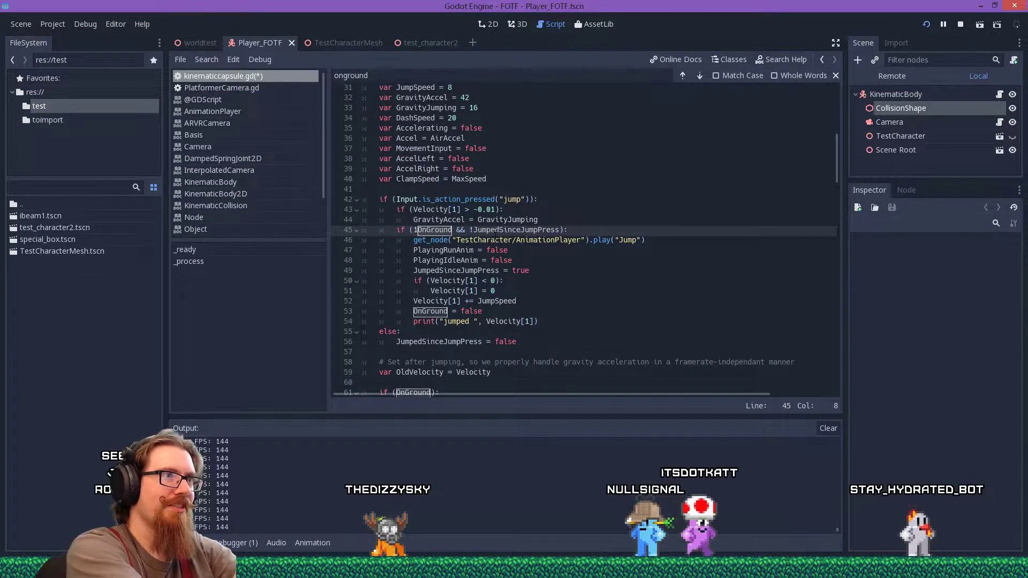
pyautogui.write('#')
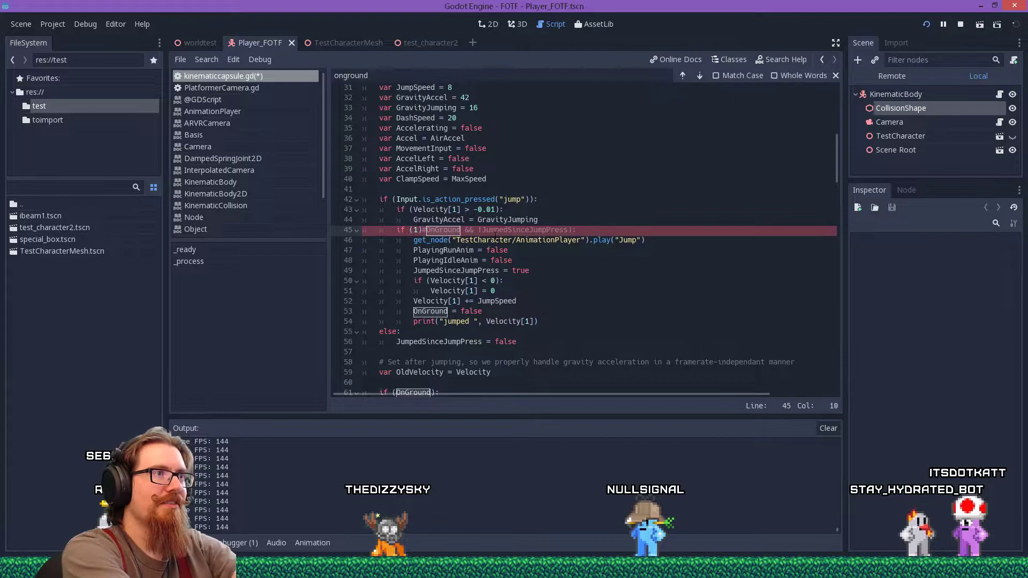
# Run the project and test the unrestricted jump by making the character jump repeatedly high above the level.
pyautogui.click(930, 28)
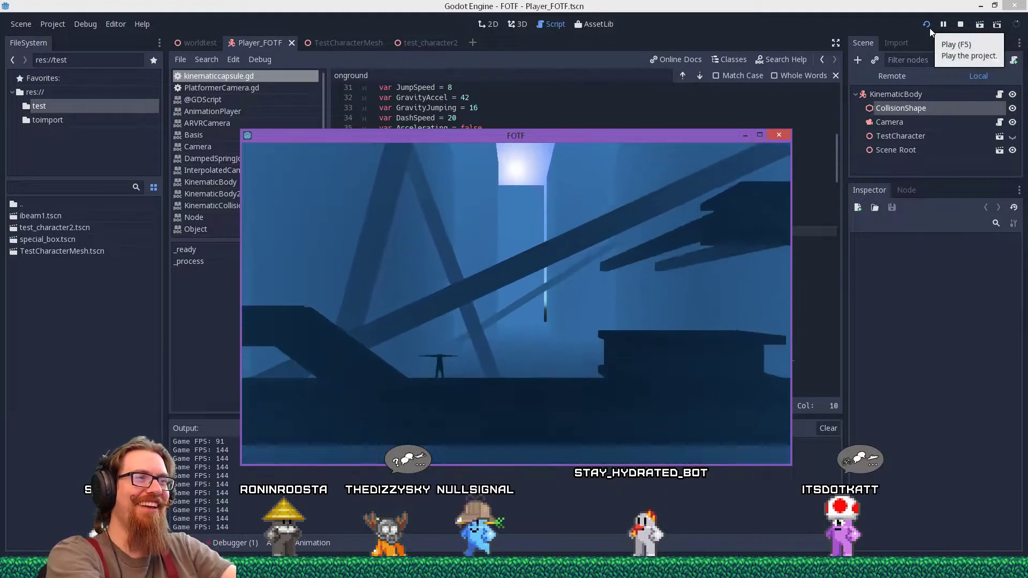
pyautogui.press('space')
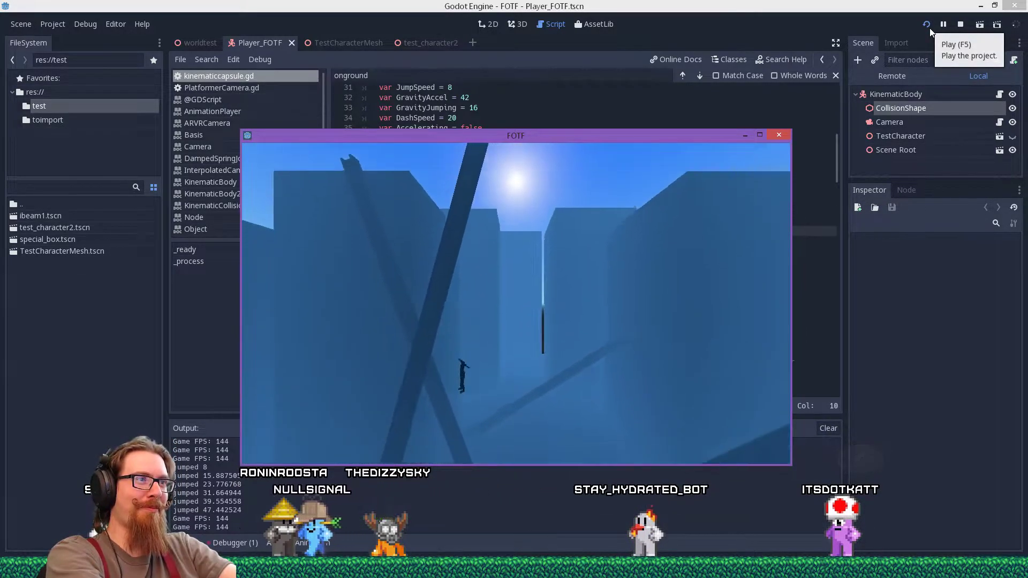
pyautogui.press('space')
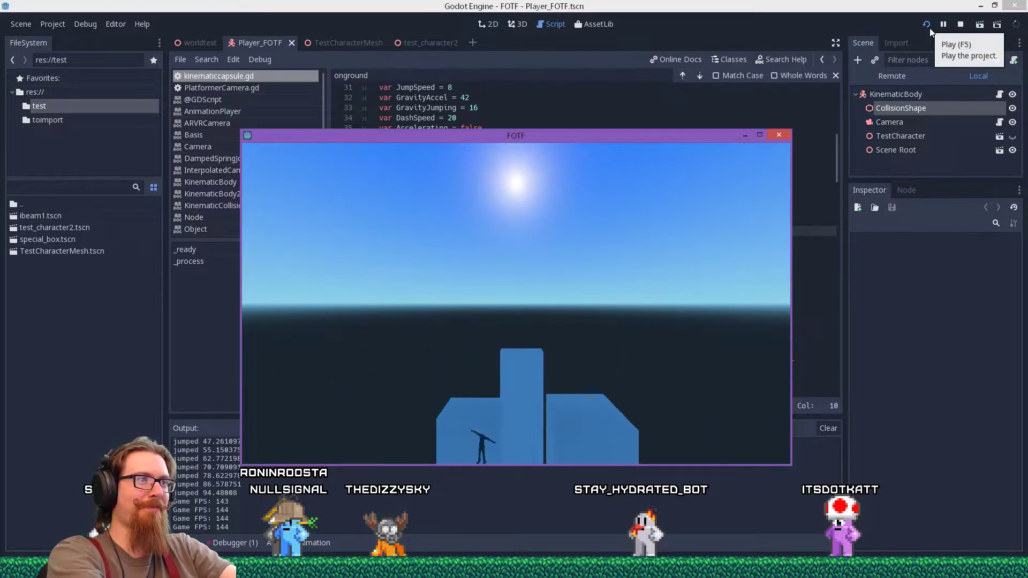
pyautogui.press('space')
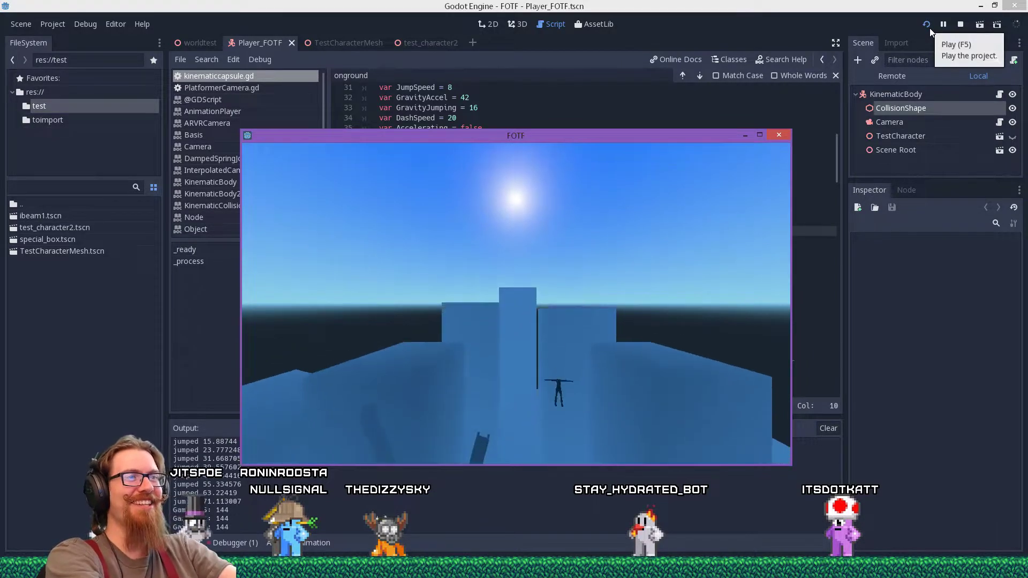
pyautogui.press('space')
pyautogui.press('space')
pyautogui.press('space')
pyautogui.press('space')
pyautogui.press('space')
pyautogui.press('space')
pyautogui.press('space')
pyautogui.press('space')
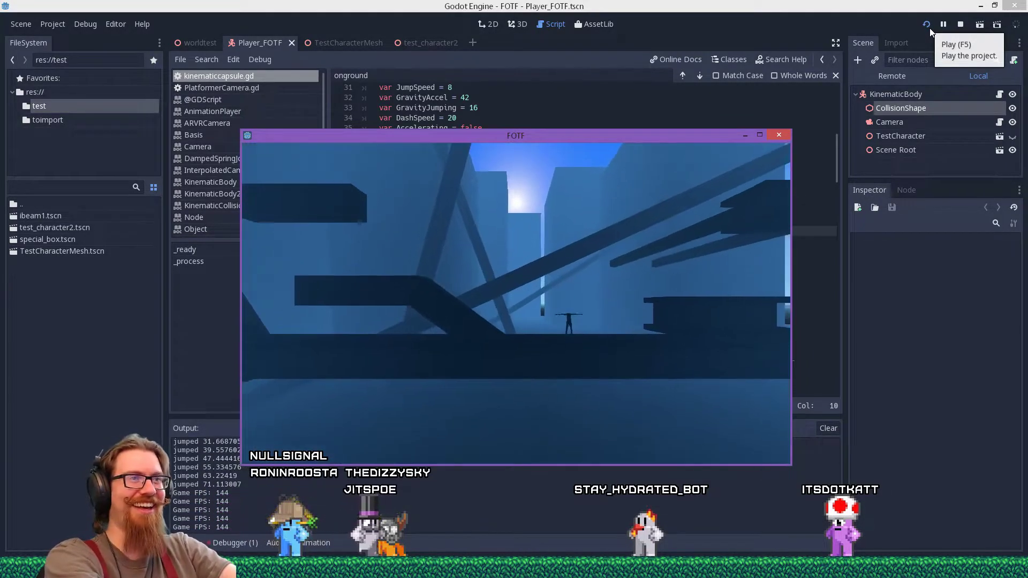